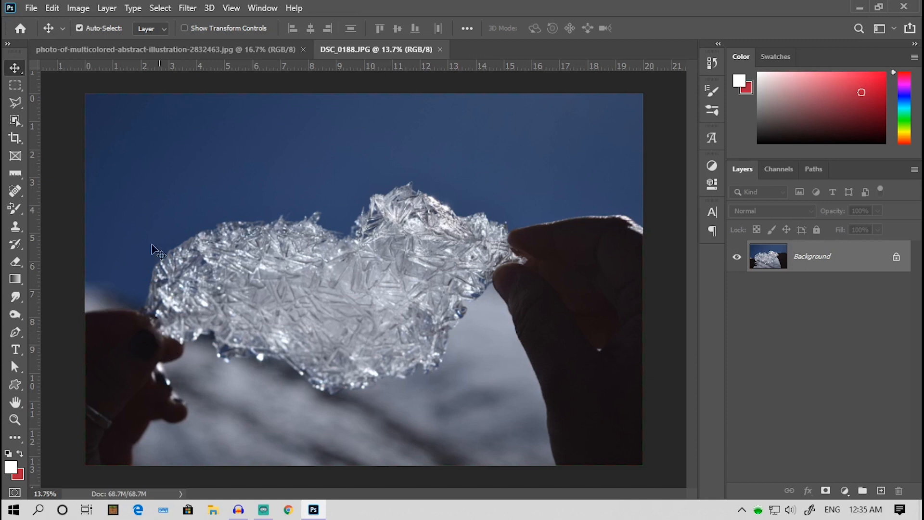
Crop the photo to an area about 8 by 5 in around the ice peak and the sky directly above it.
{"action": "left_click", "coordinate": [16, 138]}
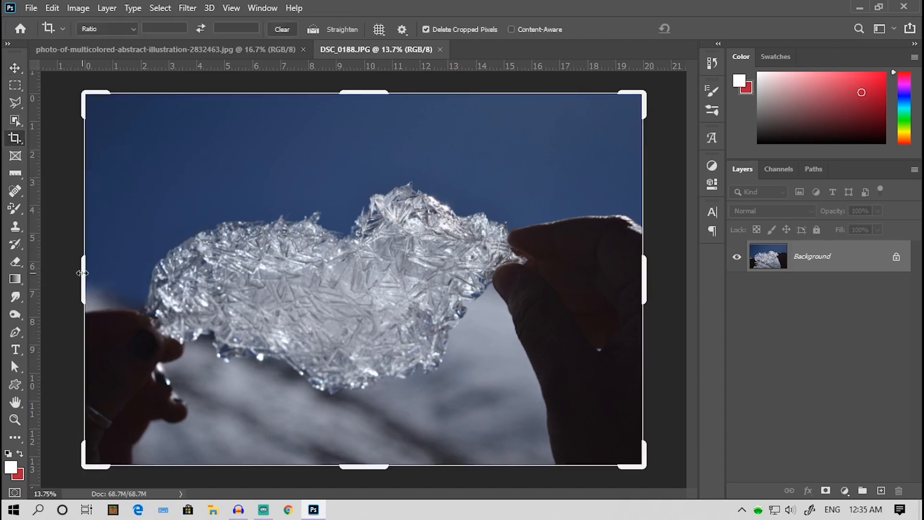
{"action": "left_click_drag", "start_coordinate": [81, 273], "coordinate": [156, 276]}
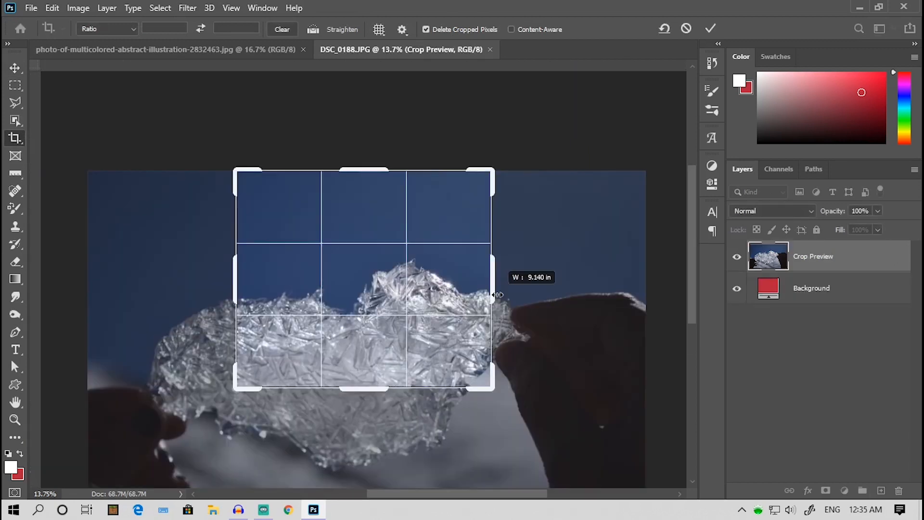
{"action": "left_click_drag", "start_coordinate": [498, 295], "coordinate": [497, 295]}
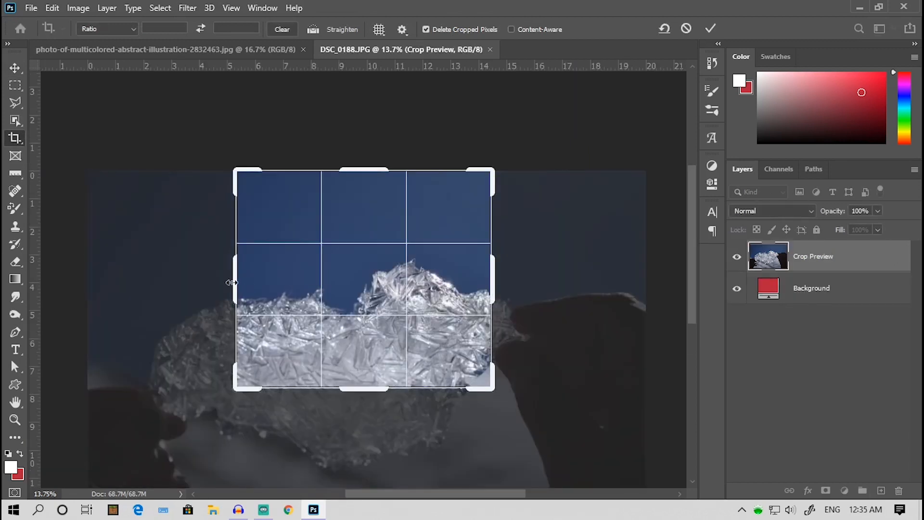
{"action": "left_click_drag", "start_coordinate": [235, 283], "coordinate": [241, 283]}
{"action": "left_click_drag", "start_coordinate": [364, 388], "coordinate": [372, 356]}
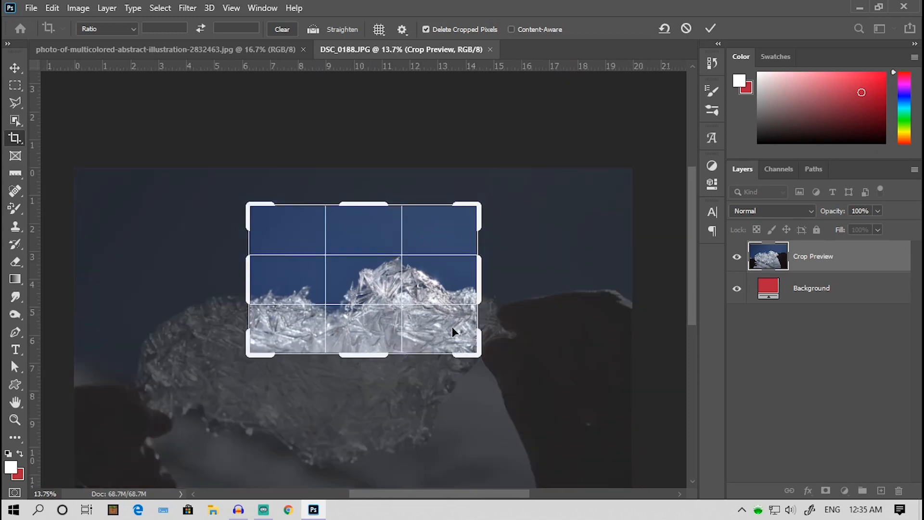
{"action": "left_click", "coordinate": [715, 28]}
{"action": "scroll", "coordinate": [432, 218], "scroll_direction": "up", "scroll_amount": 6}
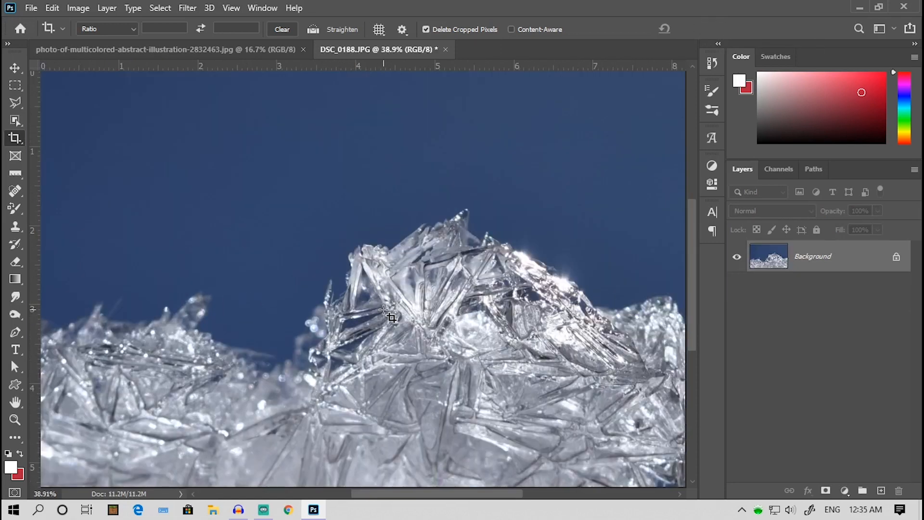
{"action": "scroll", "coordinate": [496, 315], "scroll_direction": "up", "scroll_amount": 3}
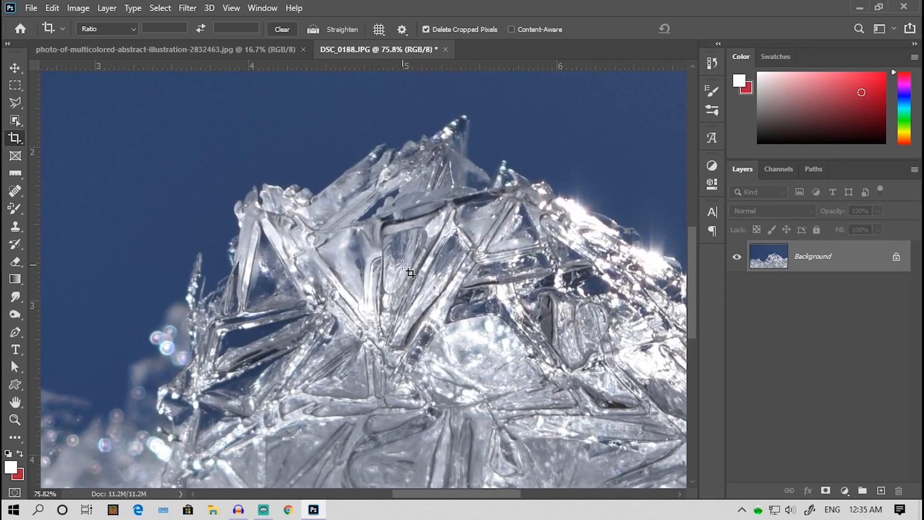
{"action": "scroll", "coordinate": [409, 272], "scroll_direction": "down", "scroll_amount": 4}
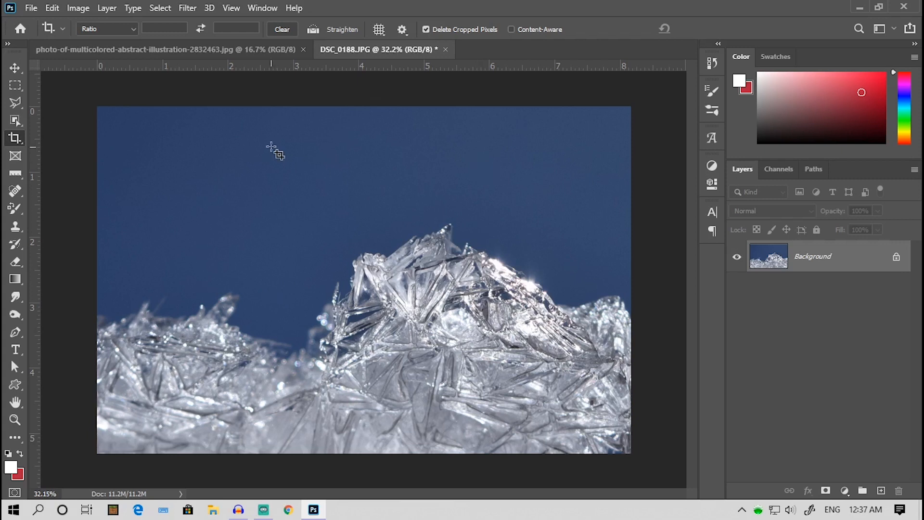
Create a new 1920 x 1080 px document at 300 ppi in RGB Color with a white background.
{"action": "left_click", "coordinate": [32, 8]}
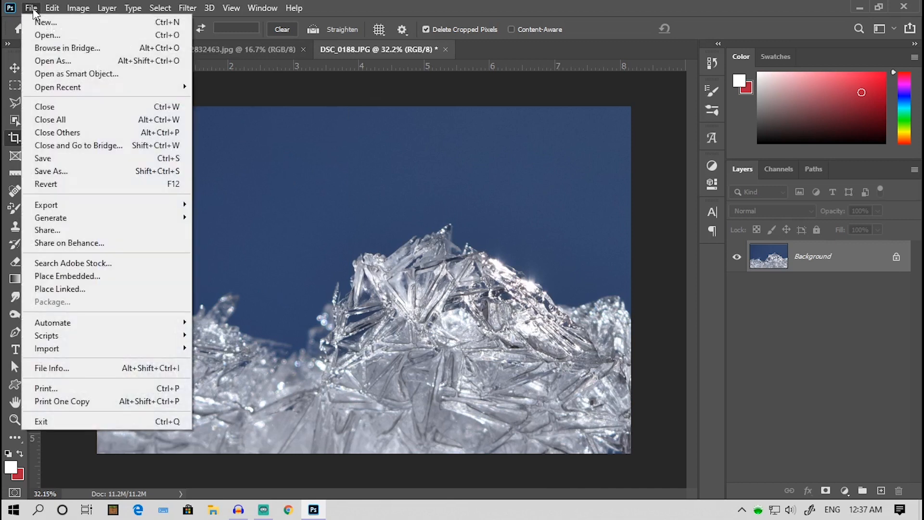
{"action": "left_click", "coordinate": [41, 23]}
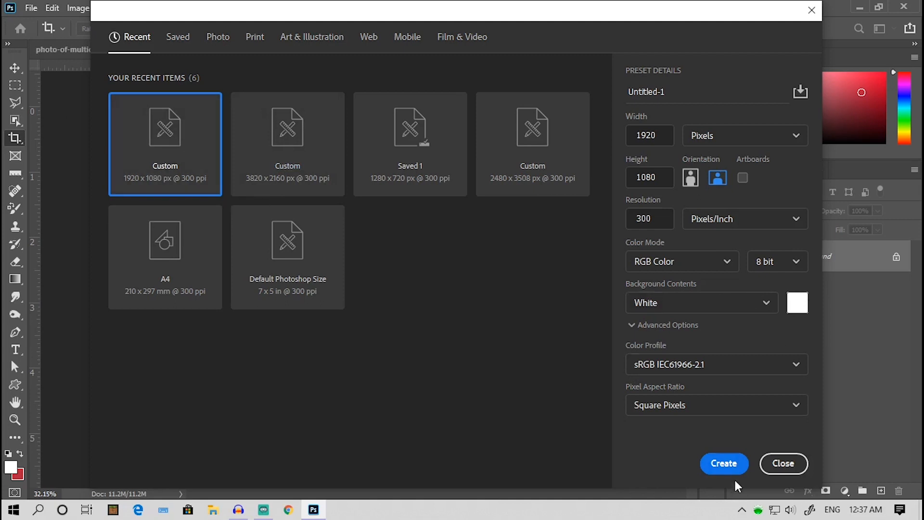
{"action": "left_click", "coordinate": [724, 463]}
Copy the cropped ice photo from DSC_0188.JPG into the new document as a layer covering the whole canvas.
{"action": "left_click", "coordinate": [16, 71]}
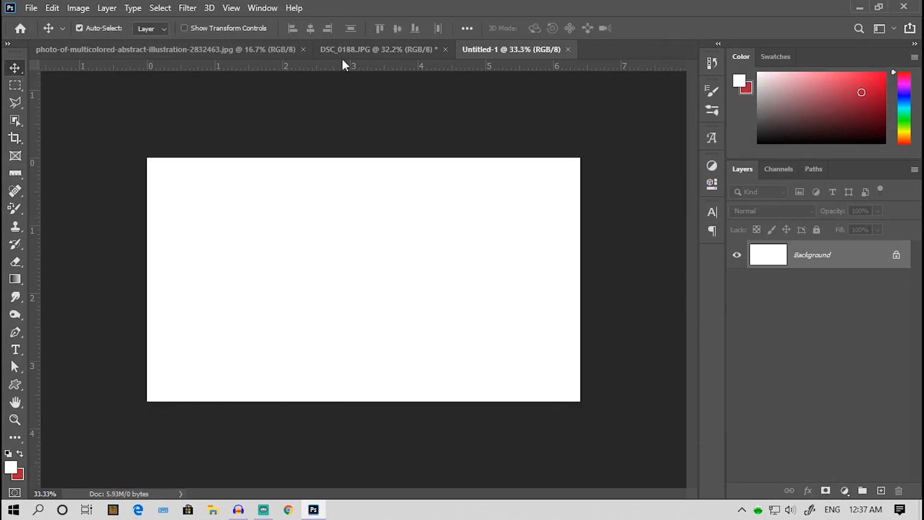
{"action": "left_click", "coordinate": [349, 50]}
{"action": "left_click_drag", "start_coordinate": [274, 270], "coordinate": [476, 109]}
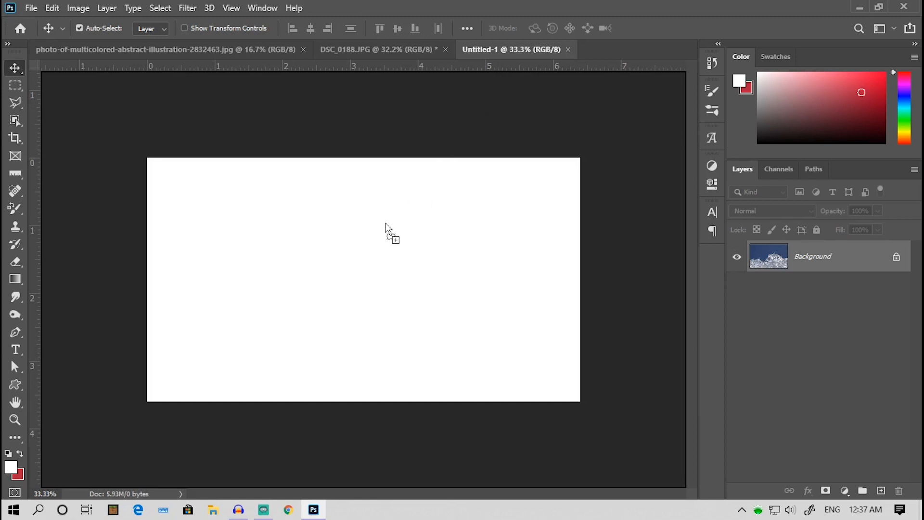
{"action": "left_click_drag", "start_coordinate": [386, 223], "coordinate": [345, 256]}
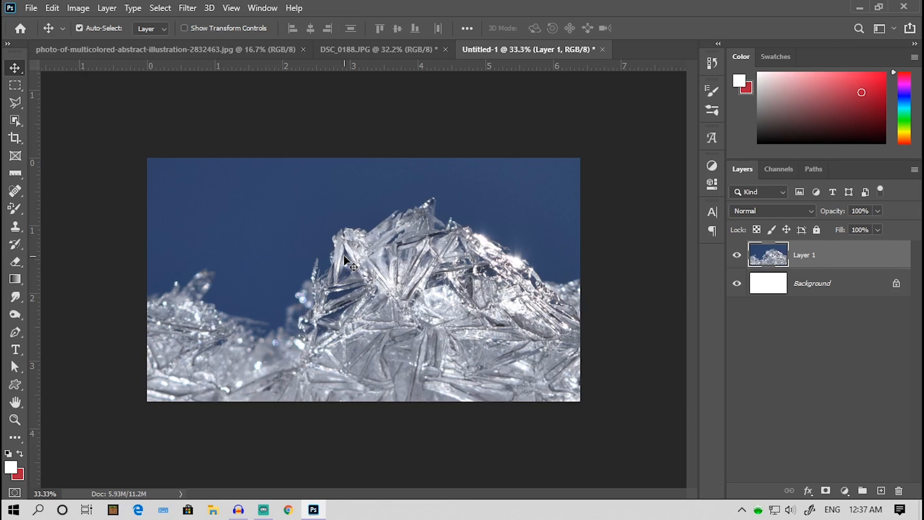
{"action": "scroll", "coordinate": [344, 260], "scroll_direction": "up", "scroll_amount": 1}
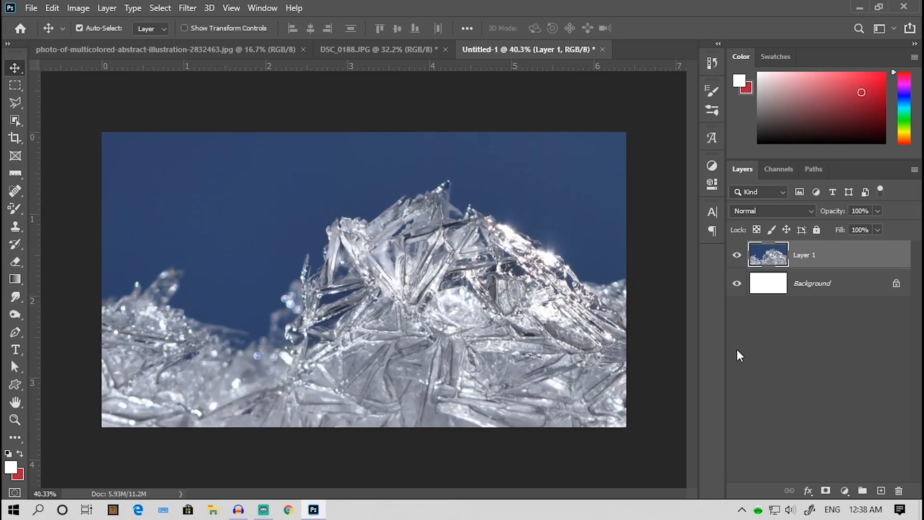
Hide the ice photo layer and add the horizontal text CRYSTALS in Franklin Gothic Heavy on the blank canvas.
{"action": "left_click", "coordinate": [737, 255]}
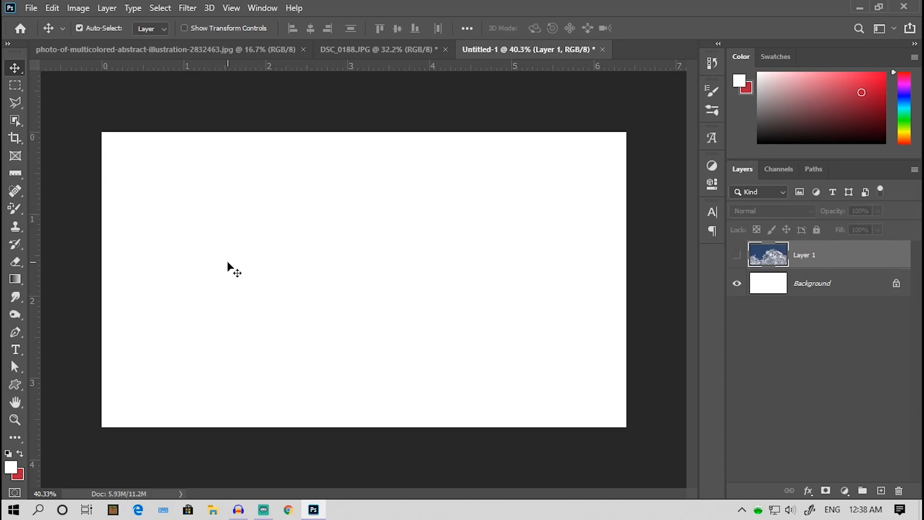
{"action": "left_click", "coordinate": [15, 350]}
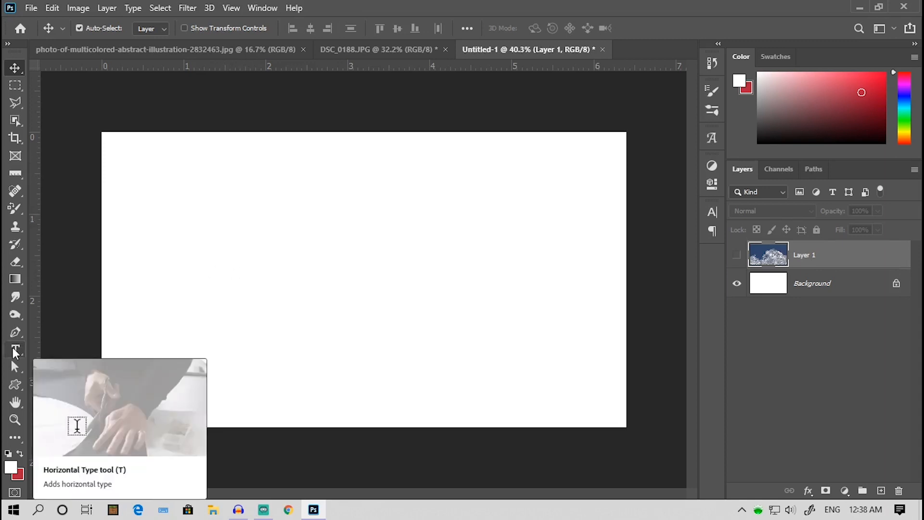
{"action": "left_click", "coordinate": [243, 259]}
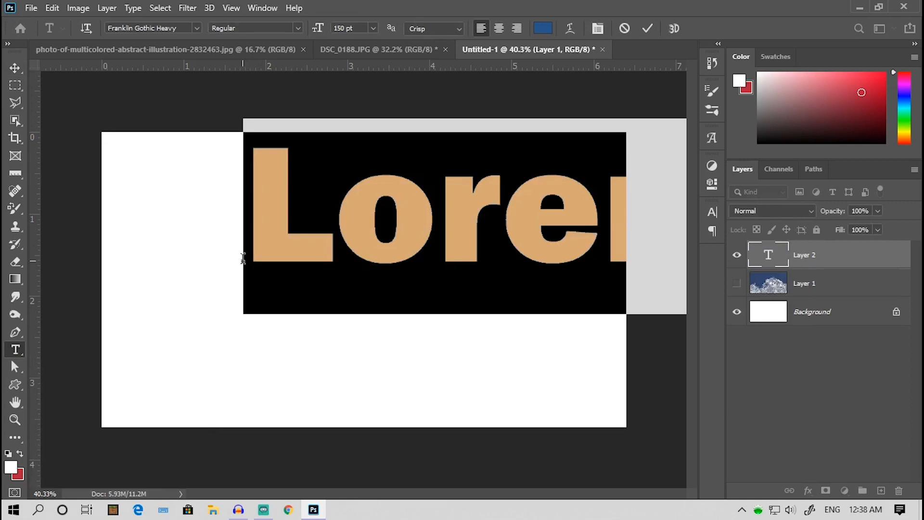
{"action": "type", "text": "CRYS"}
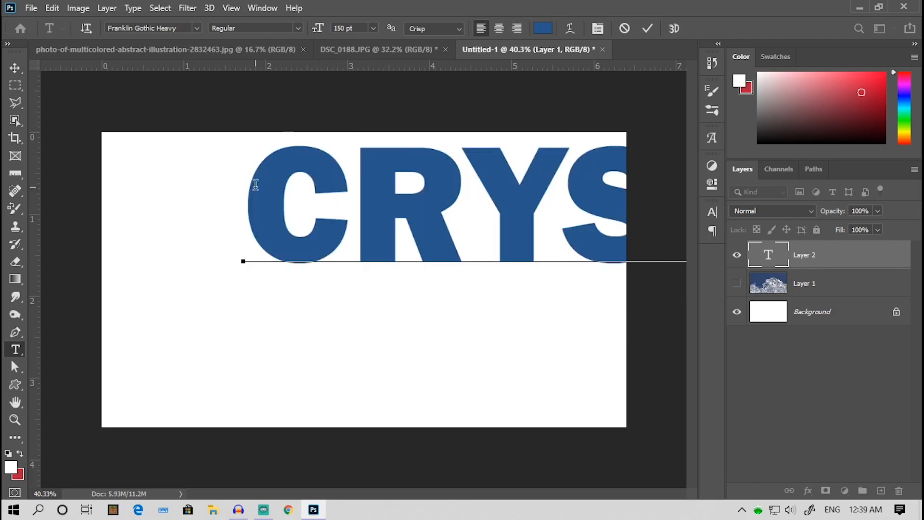
Set the size of the CRYSTALS text to 95 pt and move it to the middle of the canvas.
{"action": "scroll", "coordinate": [256, 185], "scroll_direction": "down", "scroll_amount": 5}
{"action": "left_click_drag", "start_coordinate": [322, 249], "coordinate": [396, 244]}
{"action": "key", "text": "ctrl+a"}
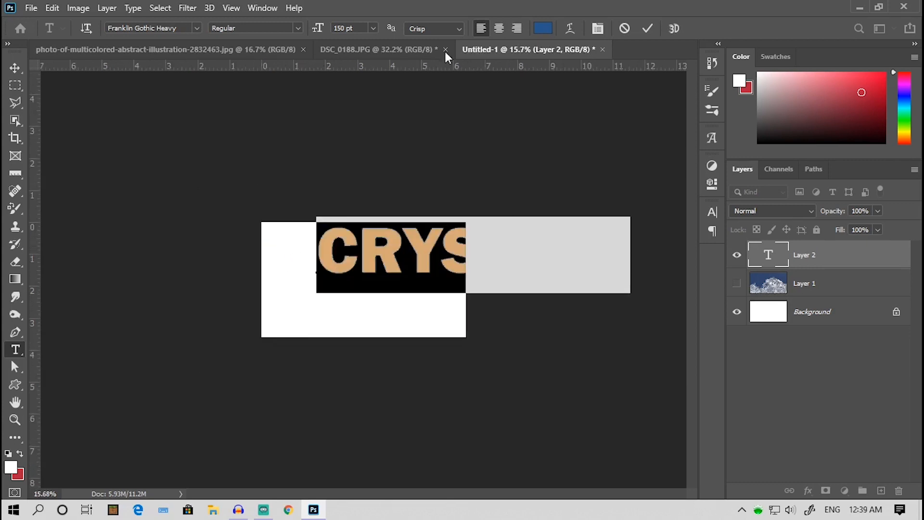
{"action": "left_click_drag", "start_coordinate": [318, 28], "coordinate": [285, 32]}
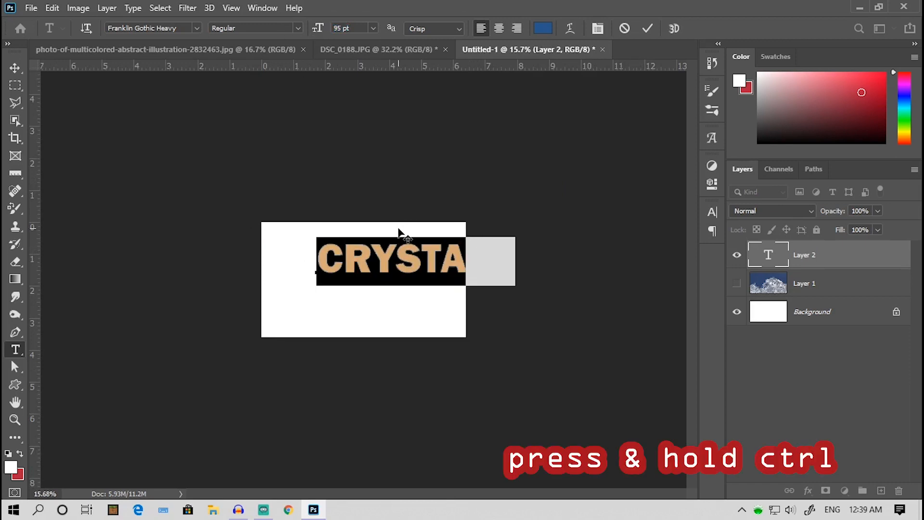
{"action": "left_click_drag", "start_coordinate": [397, 267], "coordinate": [370, 273]}
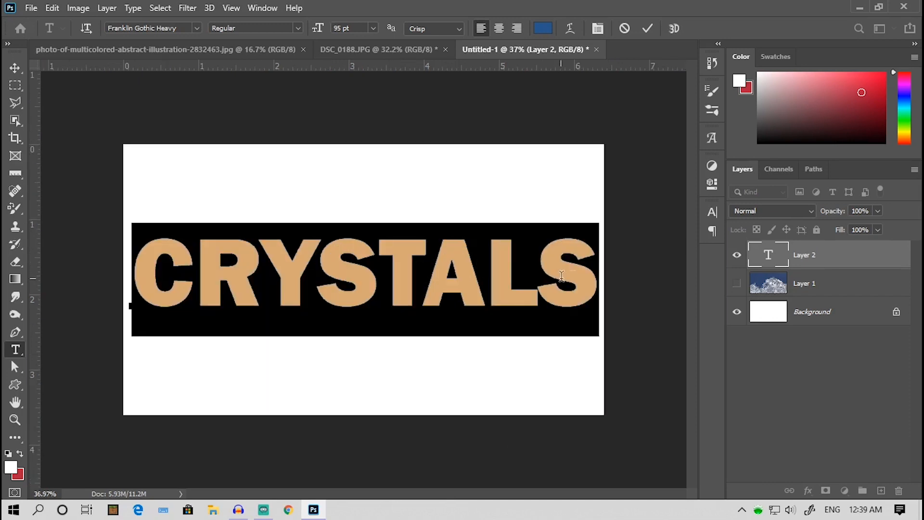
Delete the final S so the text reads CRYSTAL and commit the text edit.
{"action": "left_click_drag", "start_coordinate": [539, 270], "coordinate": [586, 270]}
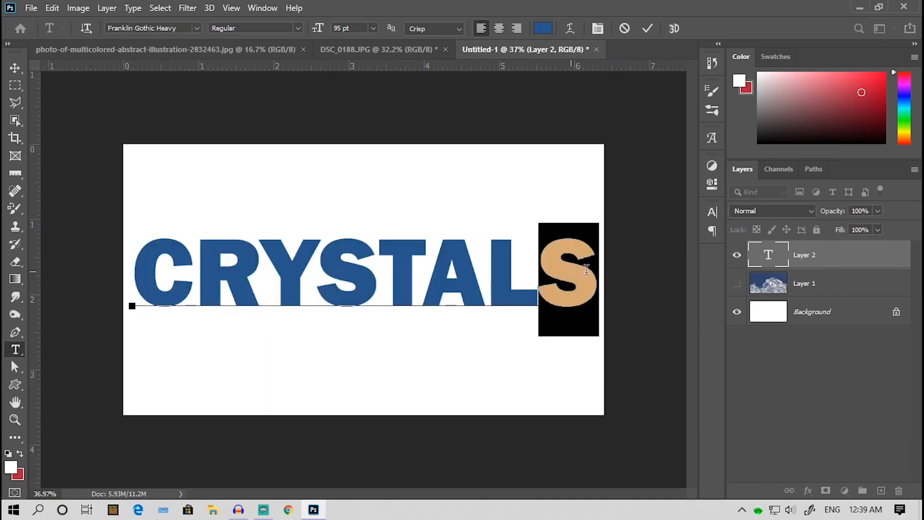
{"action": "key", "text": "BackSpace"}
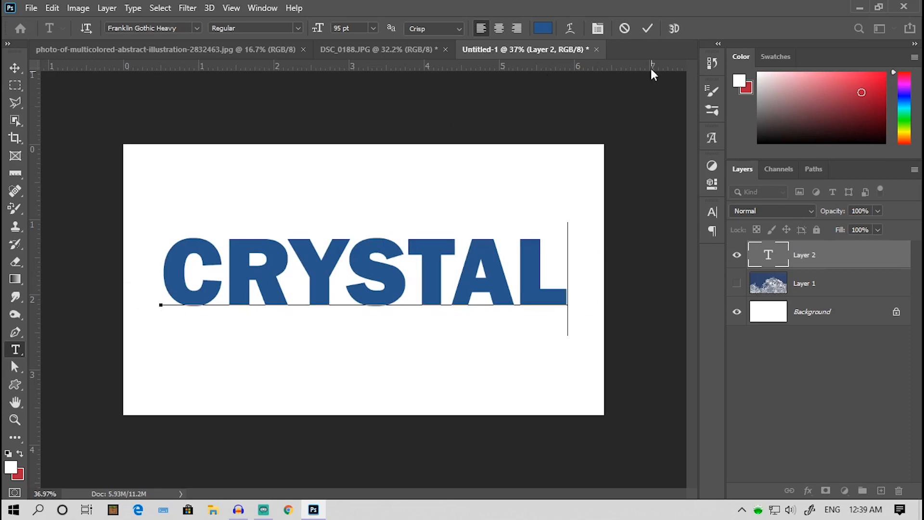
{"action": "left_click", "coordinate": [648, 29]}
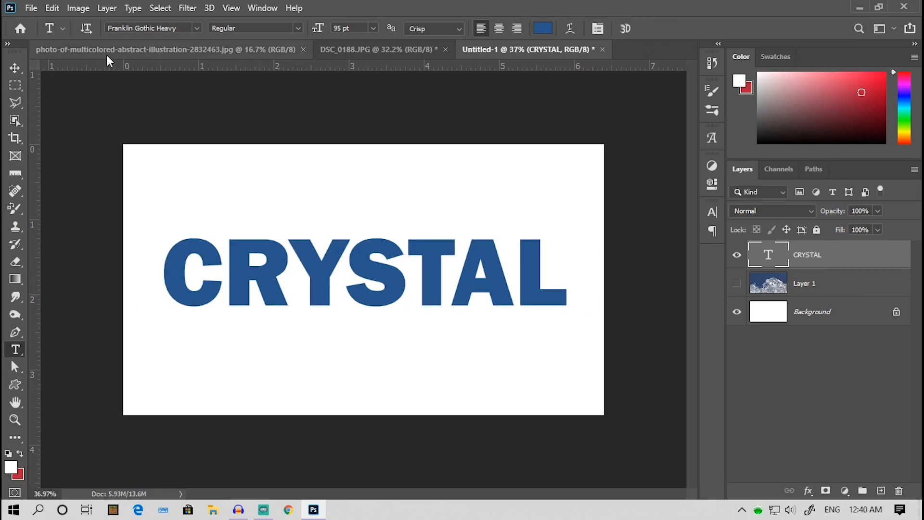
Center the CRYSTAL text layer horizontally and vertically relative to the canvas.
{"action": "left_click", "coordinate": [15, 69]}
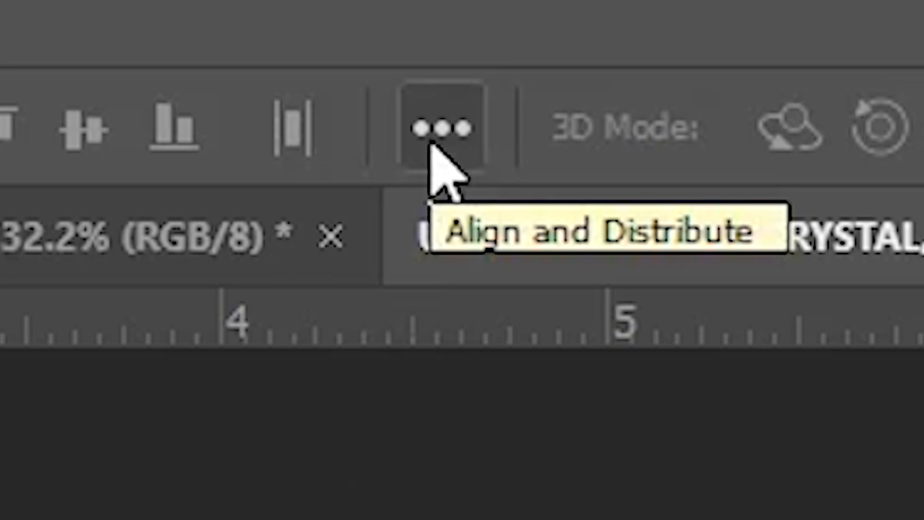
{"action": "left_click", "coordinate": [448, 144]}
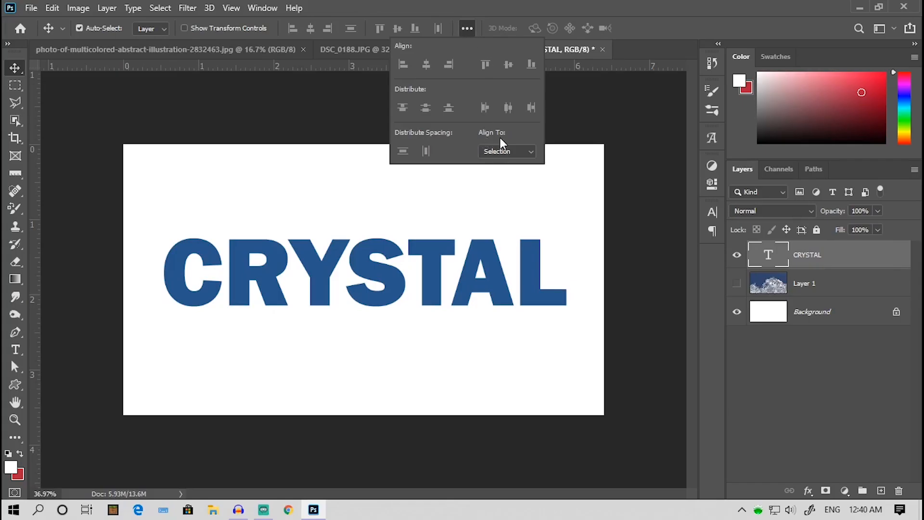
{"action": "left_click", "coordinate": [507, 151]}
{"action": "left_click", "coordinate": [501, 170]}
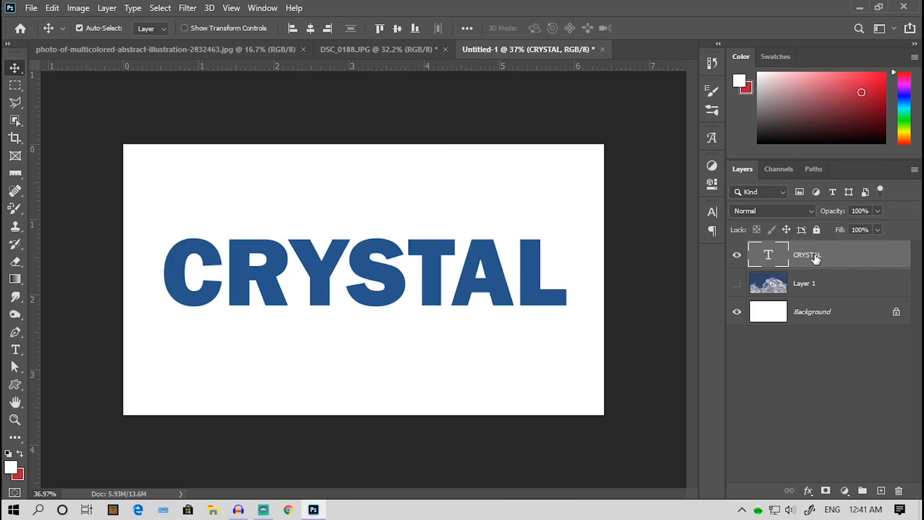
{"action": "left_click", "coordinate": [313, 29]}
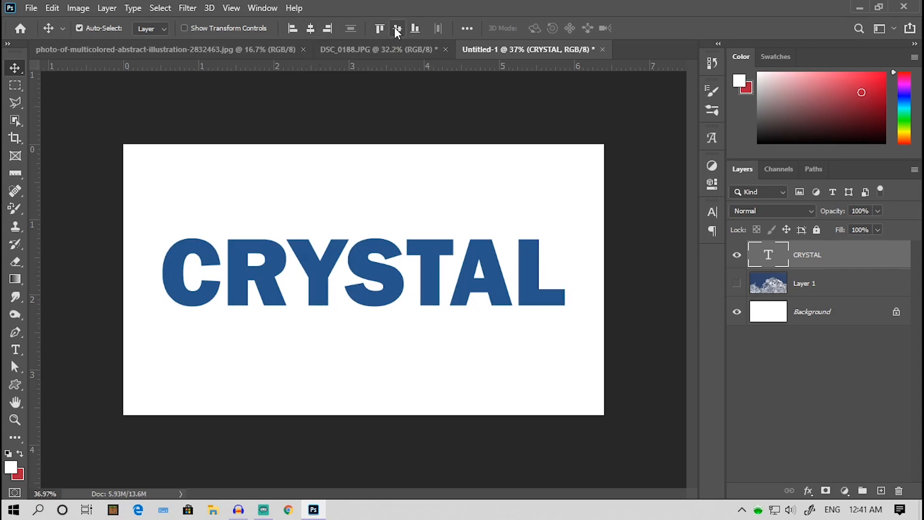
{"action": "scroll", "coordinate": [342, 298], "scroll_direction": "up", "scroll_amount": 2}
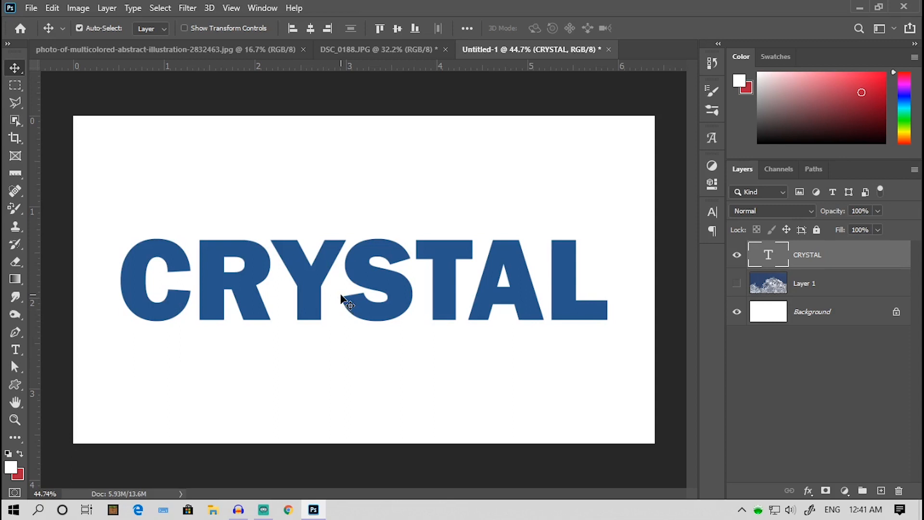
{"action": "scroll", "coordinate": [341, 299], "scroll_direction": "down", "scroll_amount": 1}
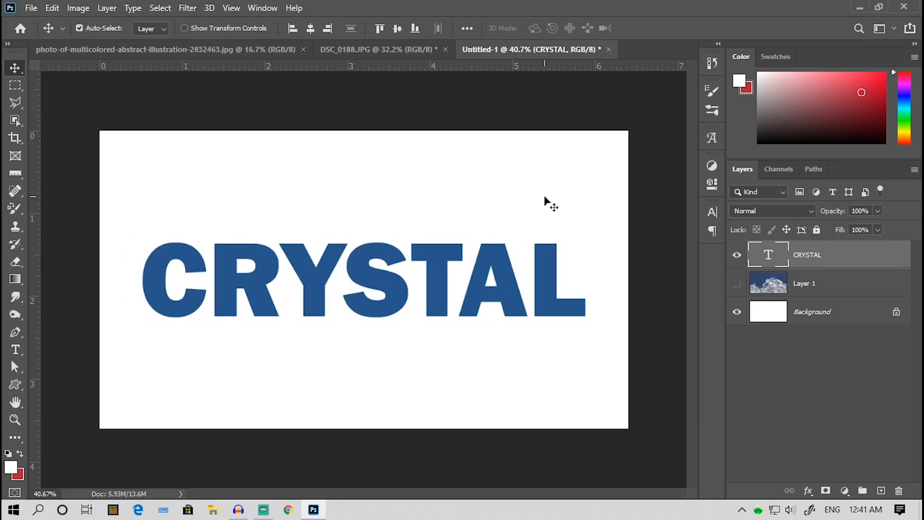
Move the ice photo layer above the CRYSTAL text layer and make it visible again.
{"action": "left_click", "coordinate": [818, 286]}
{"action": "left_click_drag", "start_coordinate": [827, 291], "coordinate": [825, 249]}
{"action": "left_click", "coordinate": [741, 257]}
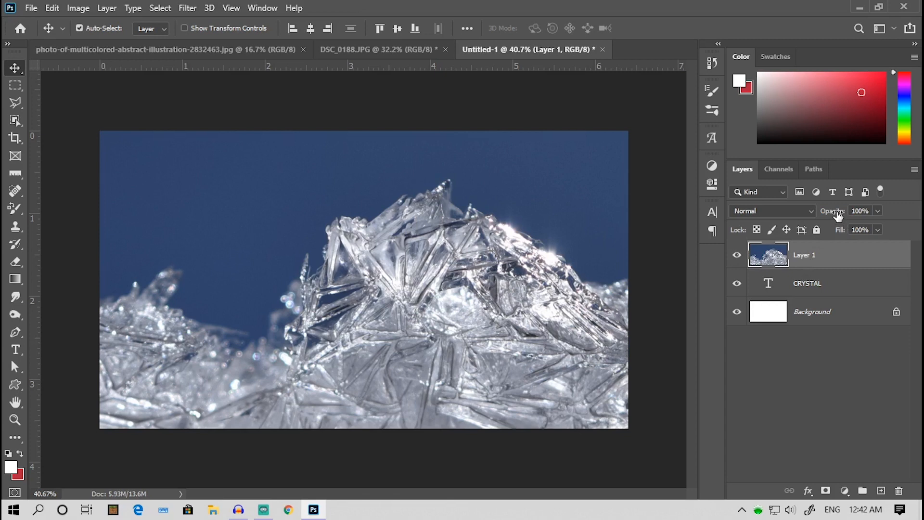
Set the ice photo layer's opacity to 60%, then scale it to about 75% and position its ice peak over the T.
{"action": "left_click_drag", "start_coordinate": [838, 215], "coordinate": [815, 214]}
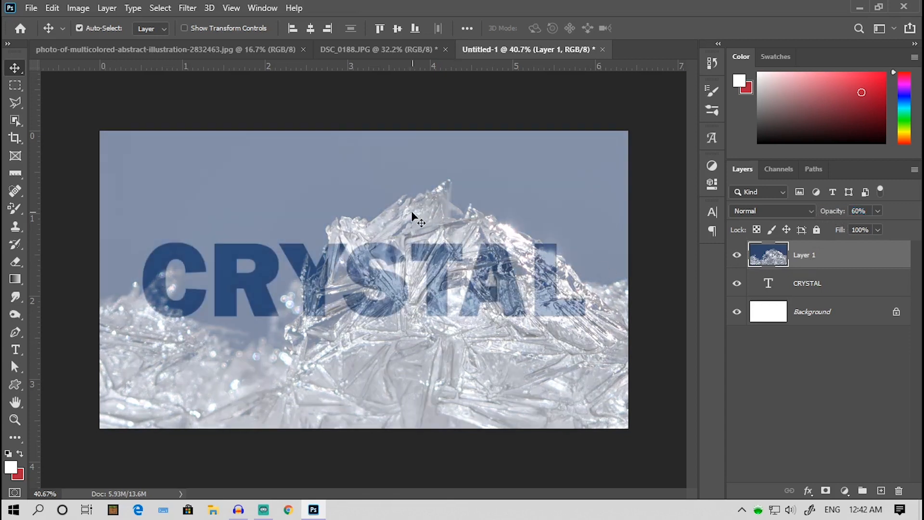
{"action": "key", "text": "ctrl+t"}
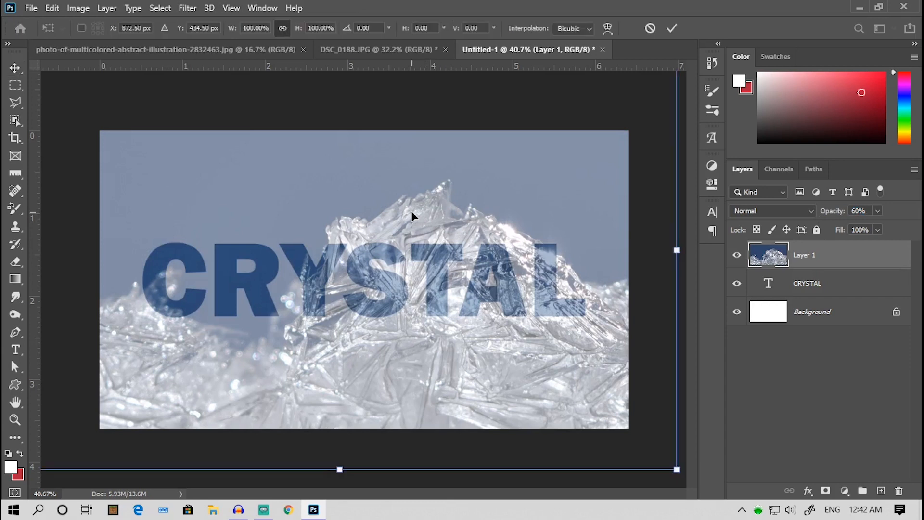
{"action": "key", "text": "ctrl+0"}
{"action": "left_click_drag", "start_coordinate": [557, 397], "coordinate": [462, 336]}
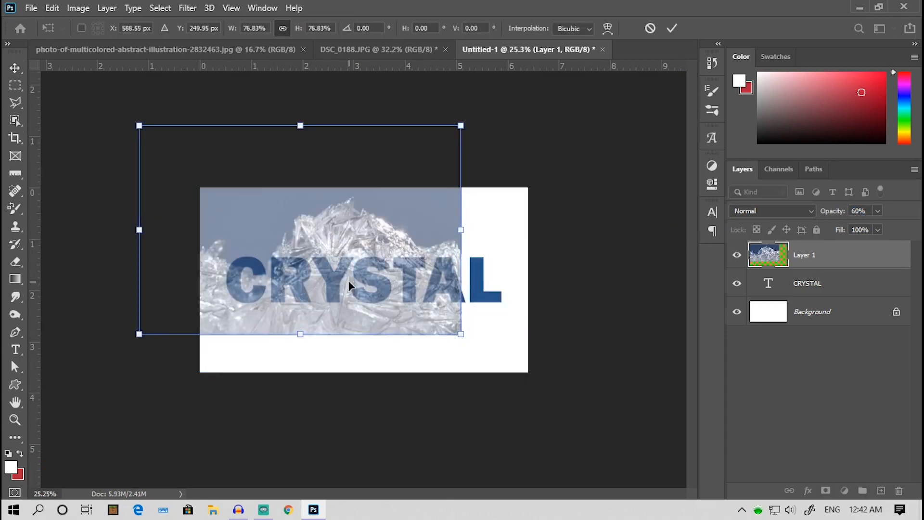
{"action": "scroll", "coordinate": [349, 285], "scroll_direction": "up", "scroll_amount": 1}
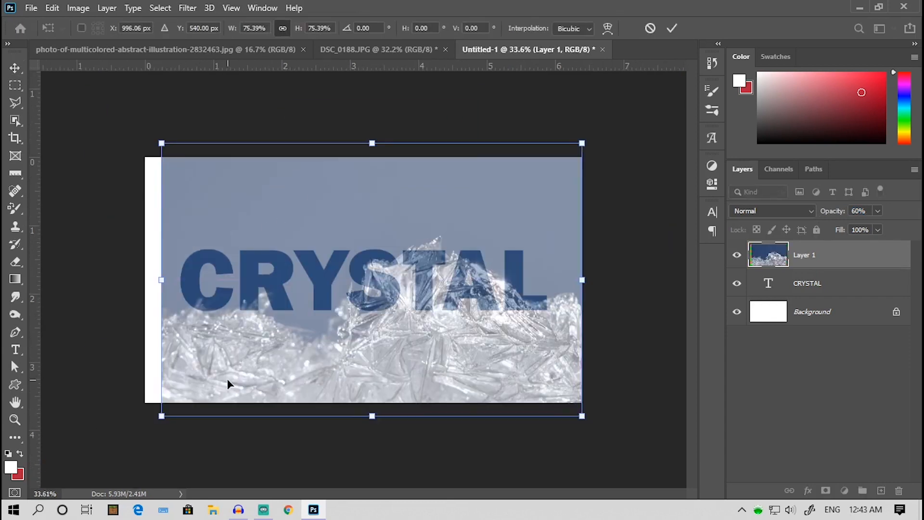
{"action": "scroll", "coordinate": [415, 246], "scroll_direction": "up", "scroll_amount": 5}
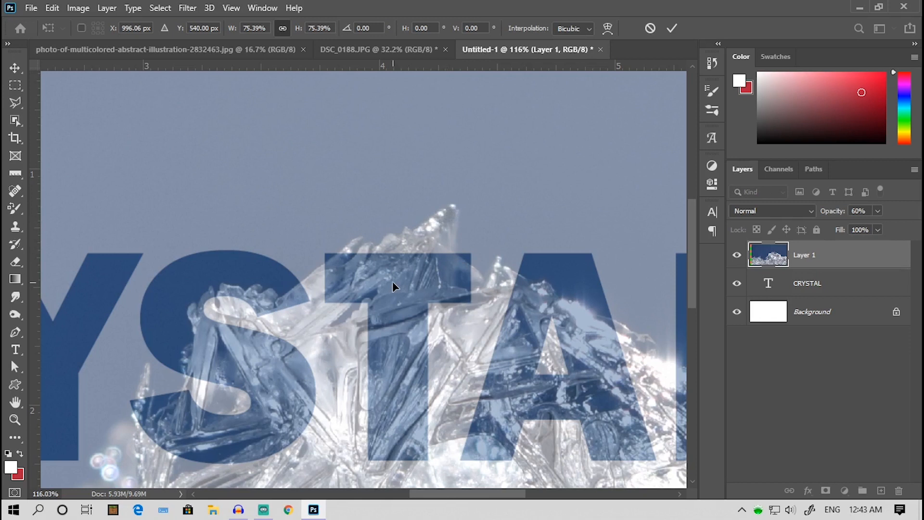
{"action": "key", "text": "ctrl+0"}
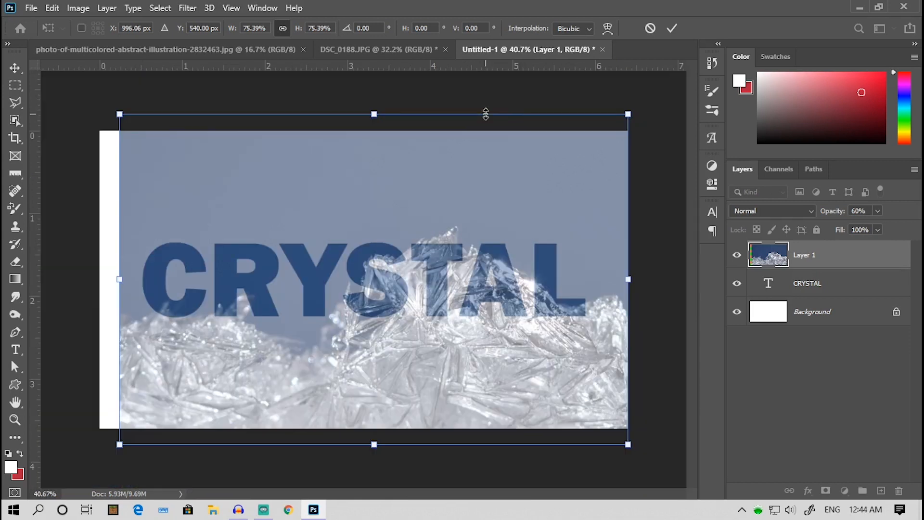
{"action": "left_click", "coordinate": [672, 34]}
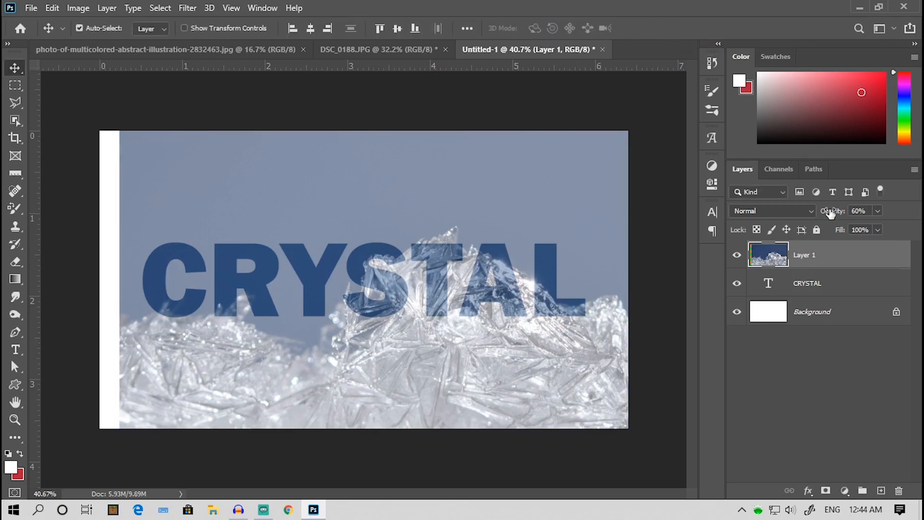
Restore the ice photo layer's opacity to 100% and clip it to the CRYSTAL text layer.
{"action": "key", "text": "0"}
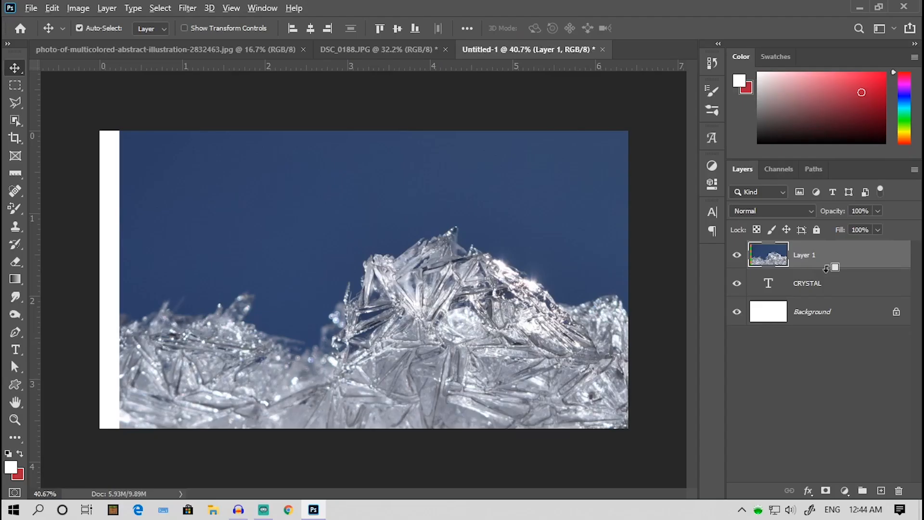
{"action": "left_click", "coordinate": [826, 268], "text": "alt"}
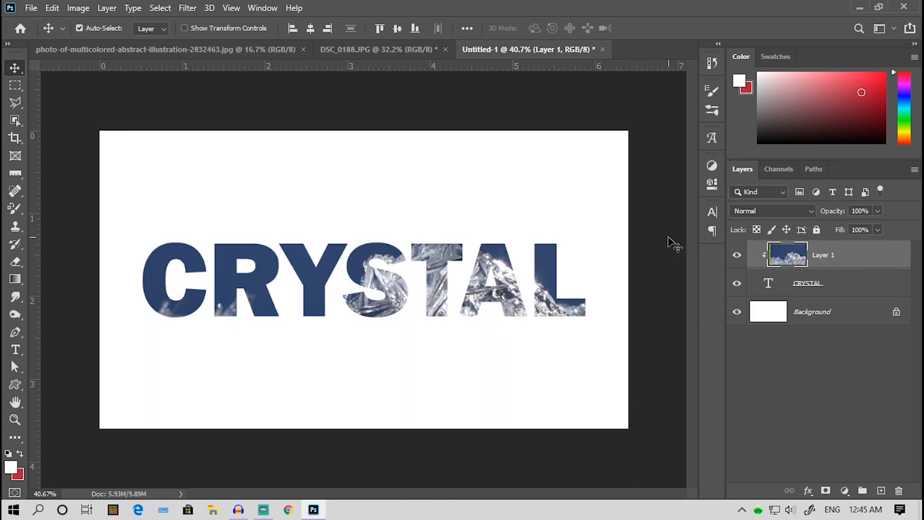
Duplicate the ice photo layer at 70% opacity and outline the ice tip above the T with the Polygonal Lasso.
{"action": "key", "text": "ctrl+j"}
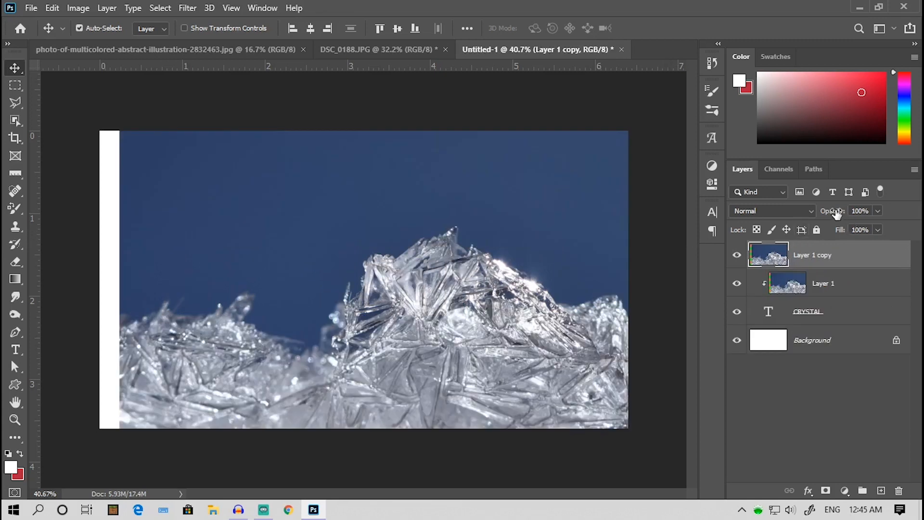
{"action": "left_click_drag", "start_coordinate": [837, 214], "coordinate": [816, 212]}
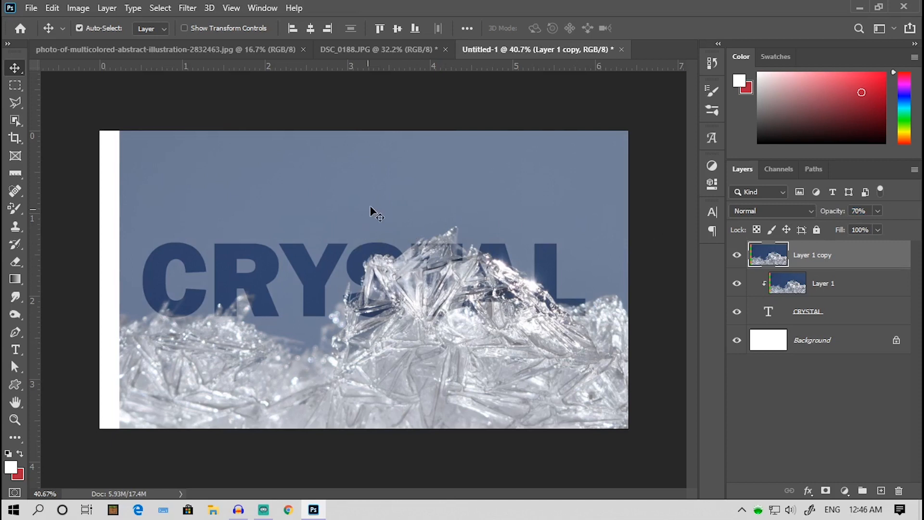
{"action": "scroll", "coordinate": [469, 223], "scroll_direction": "up", "scroll_amount": 5}
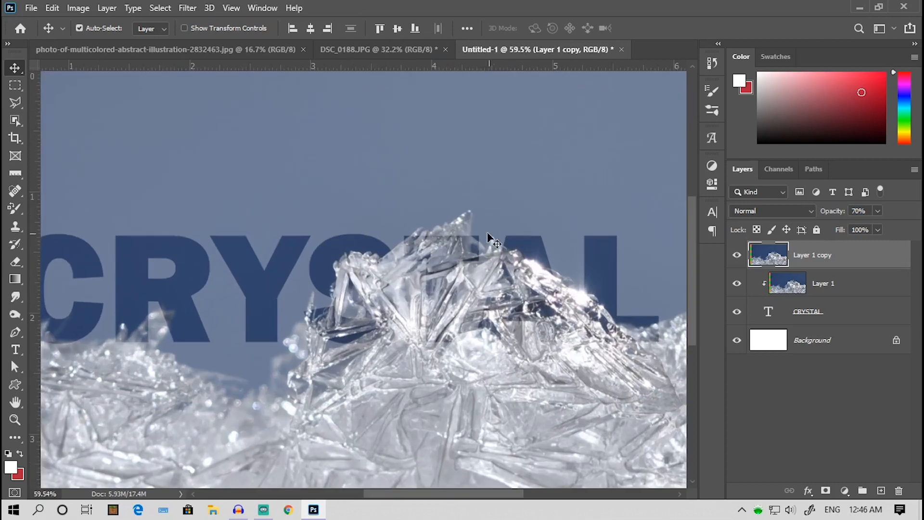
{"action": "scroll", "coordinate": [486, 215], "scroll_direction": "up", "scroll_amount": 4}
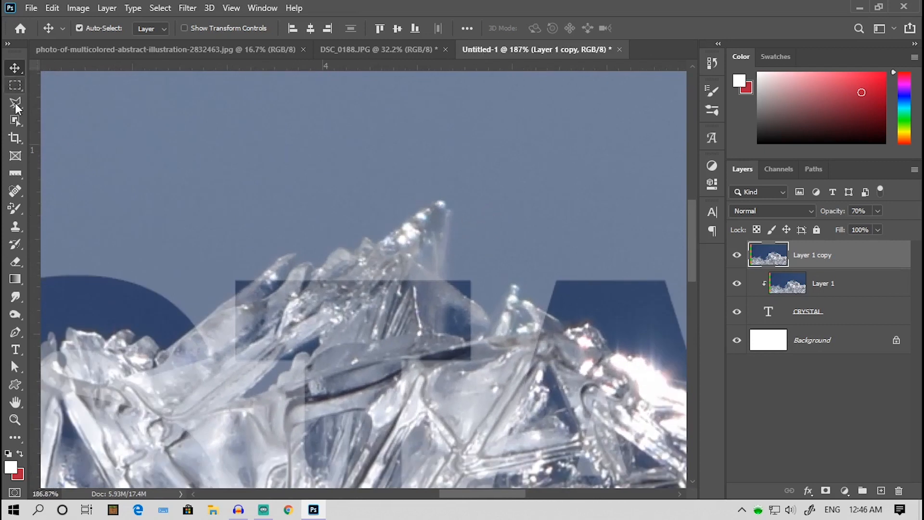
{"action": "mouse_move", "coordinate": [255, 281]}
{"action": "left_mouse_down"}
{"action": "mouse_move", "coordinate": [283, 255]}
{"action": "mouse_move", "coordinate": [296, 253]}
{"action": "mouse_move", "coordinate": [303, 266]}
{"action": "mouse_move", "coordinate": [316, 261]}
{"action": "mouse_move", "coordinate": [306, 264]}
{"action": "mouse_move", "coordinate": [314, 271]}
{"action": "mouse_move", "coordinate": [340, 247]}
{"action": "mouse_move", "coordinate": [359, 251]}
{"action": "mouse_move", "coordinate": [365, 237]}
{"action": "mouse_move", "coordinate": [376, 246]}
{"action": "mouse_move", "coordinate": [432, 204]}
{"action": "mouse_move", "coordinate": [443, 200]}
{"action": "mouse_move", "coordinate": [452, 211]}
{"action": "mouse_move", "coordinate": [447, 290]}
{"action": "mouse_move", "coordinate": [424, 303]}
{"action": "mouse_move", "coordinate": [427, 290]}
{"action": "mouse_move", "coordinate": [256, 283]}
{"action": "left_mouse_up"}
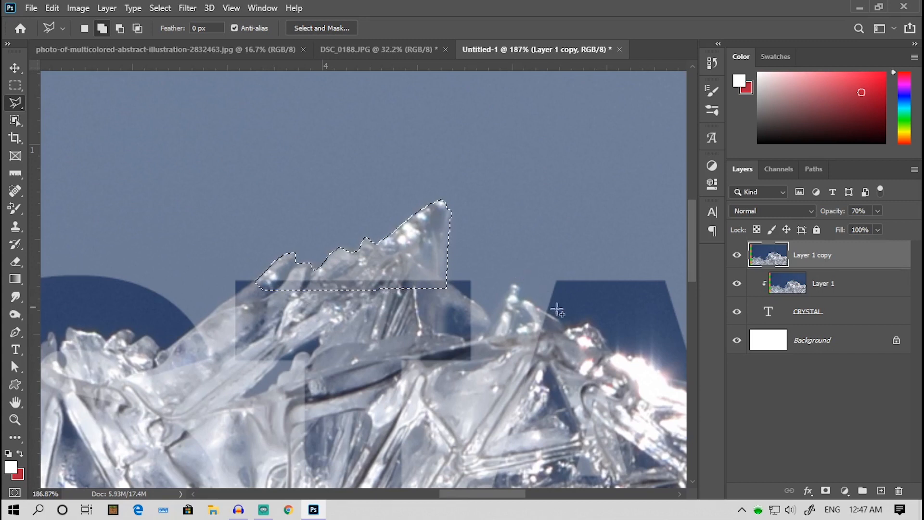
Mask the duplicate ice layer to the selected ice tip and set its opacity to 100%.
{"action": "left_click", "coordinate": [826, 491]}
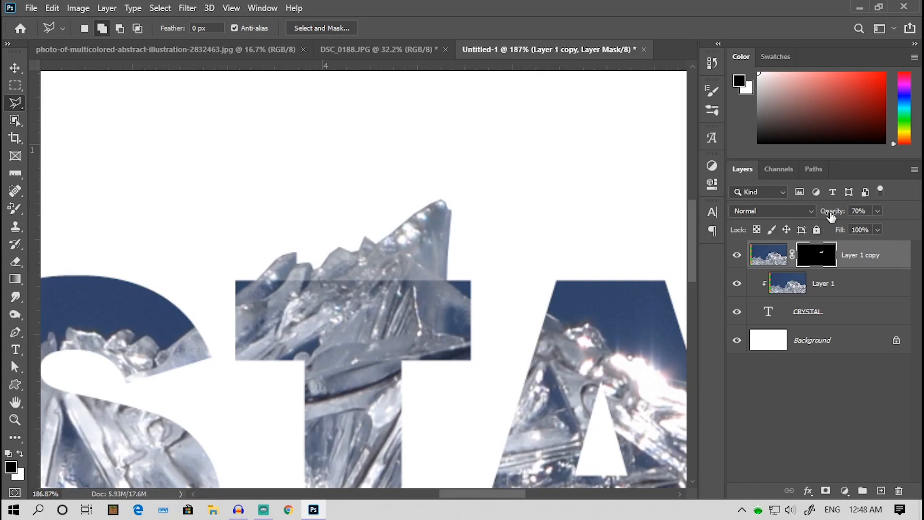
{"action": "left_click_drag", "start_coordinate": [832, 216], "coordinate": [848, 216]}
{"action": "scroll", "coordinate": [296, 299], "scroll_direction": "down", "scroll_amount": 5}
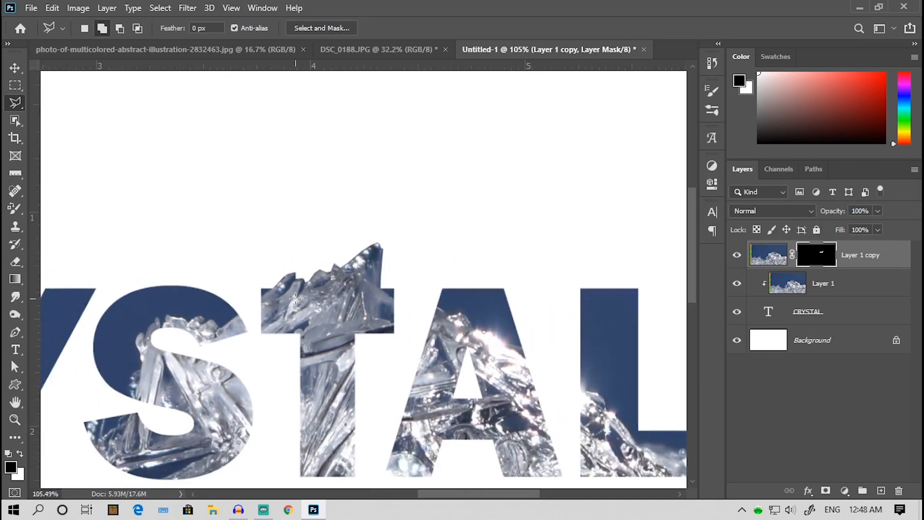
{"action": "scroll", "coordinate": [354, 274], "scroll_direction": "down", "scroll_amount": 2}
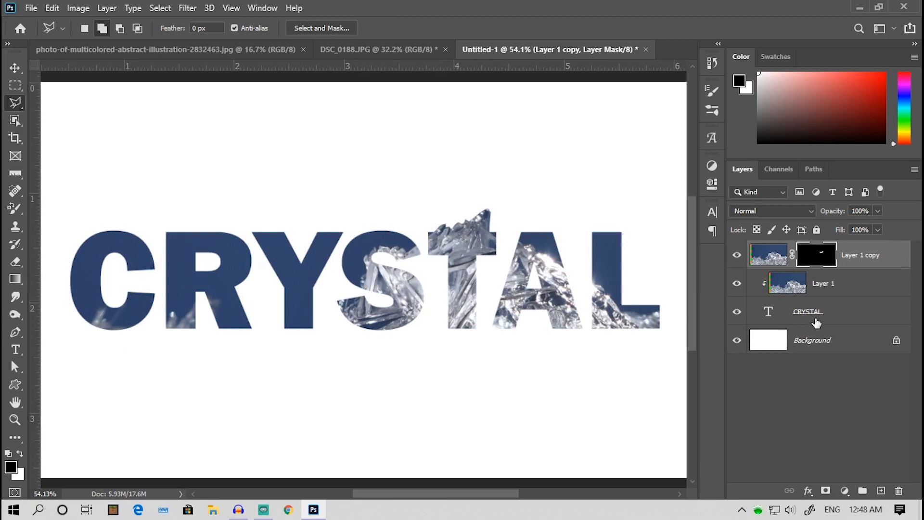
Try replacing the letter Y with I in the CRYSTAL text layer.
{"action": "left_click", "coordinate": [16, 350]}
{"action": "left_click", "coordinate": [359, 295]}
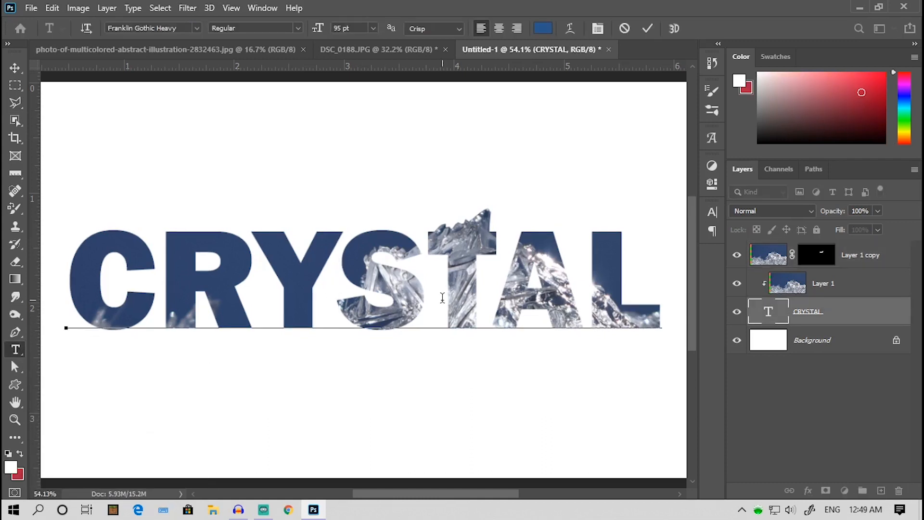
{"action": "key", "text": "BackSpace"}
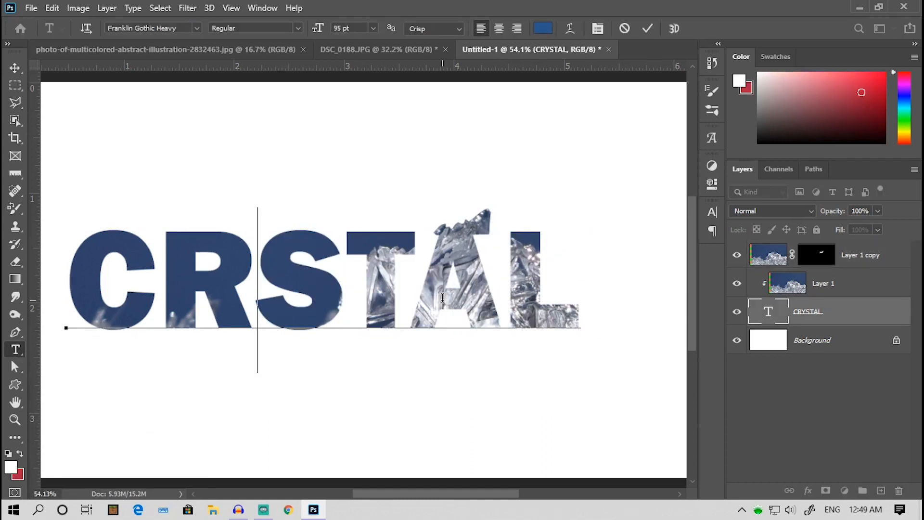
{"action": "type", "text": "I"}
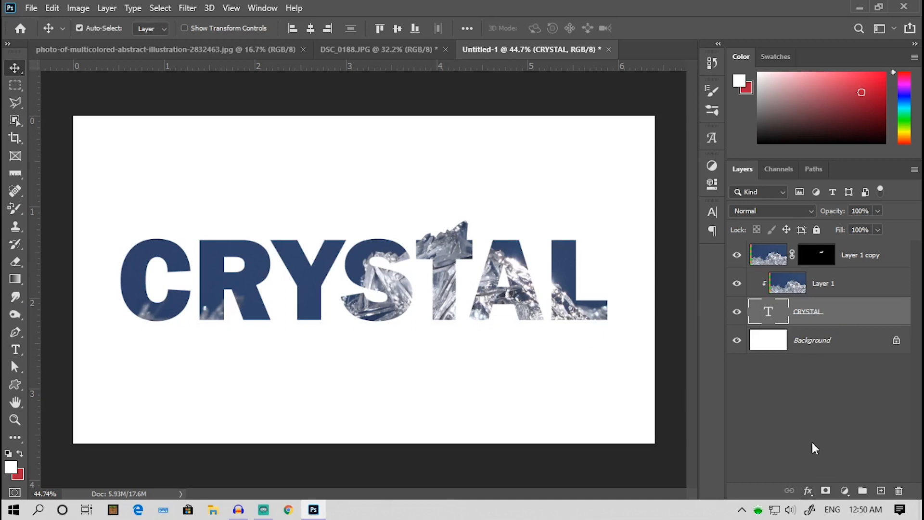
Add a Drop Shadow to the CRYSTAL text with 50% opacity, 30° angle, 24 px distance, 0% spread and 21 px size.
{"action": "left_click", "coordinate": [808, 491]}
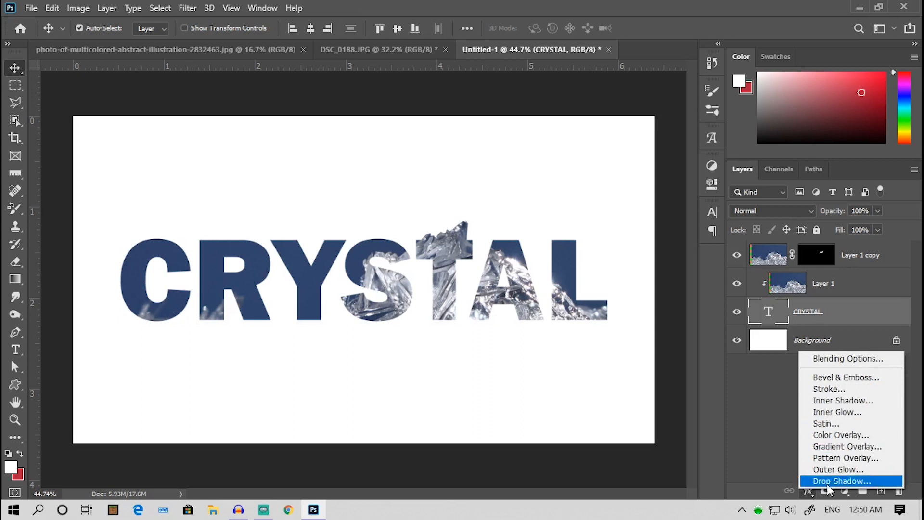
{"action": "left_click", "coordinate": [825, 482]}
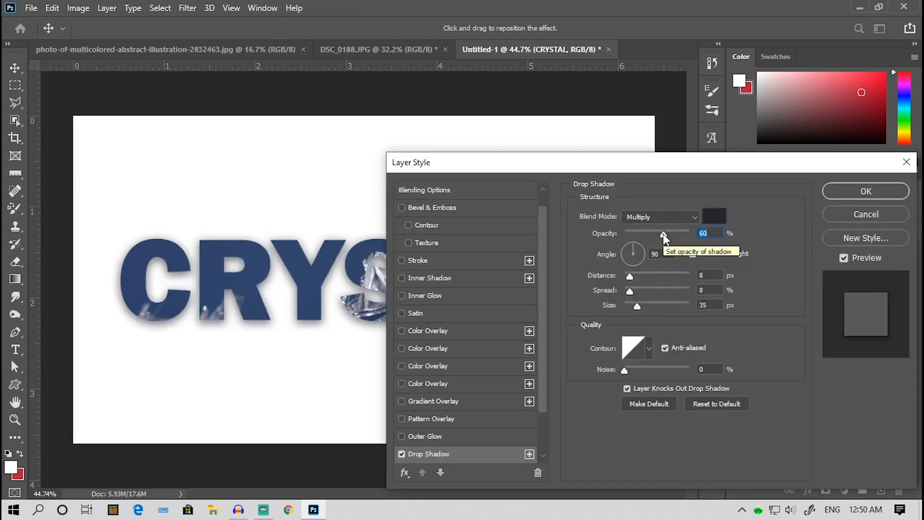
{"action": "left_click_drag", "start_coordinate": [630, 291], "coordinate": [624, 292]}
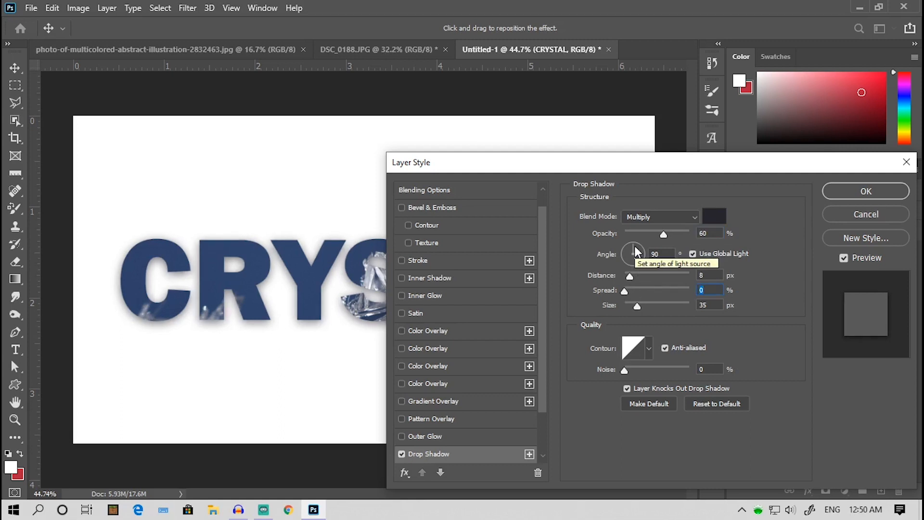
{"action": "left_click", "coordinate": [639, 251]}
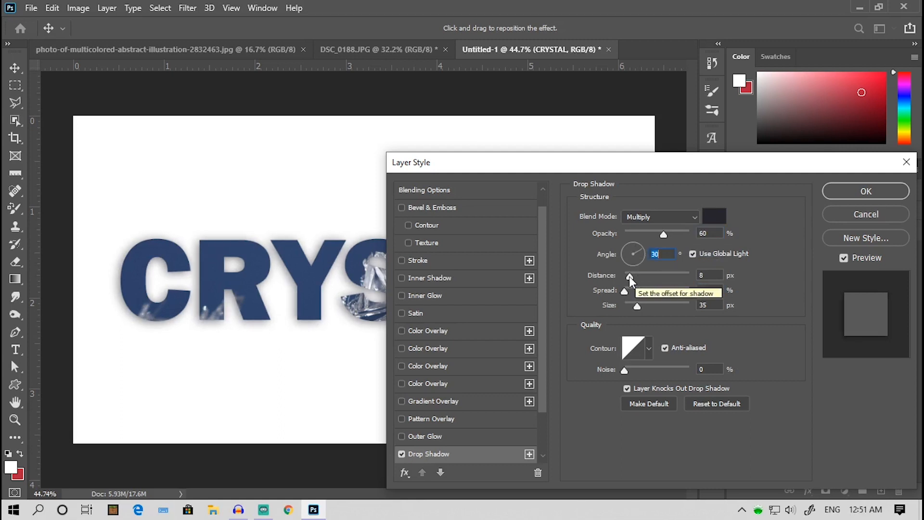
{"action": "left_click_drag", "start_coordinate": [629, 277], "coordinate": [633, 307]}
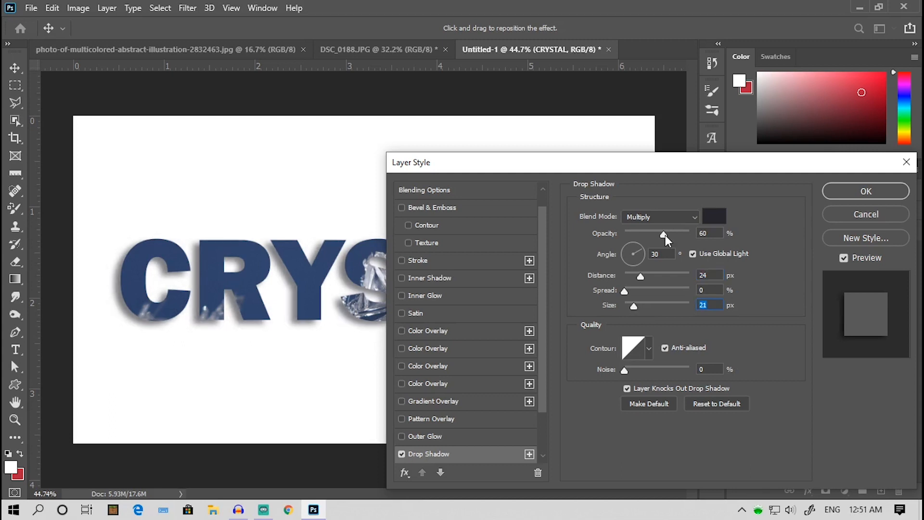
{"action": "left_click_drag", "start_coordinate": [665, 234], "coordinate": [659, 234]}
{"action": "left_click_drag", "start_coordinate": [650, 168], "coordinate": [506, 131]}
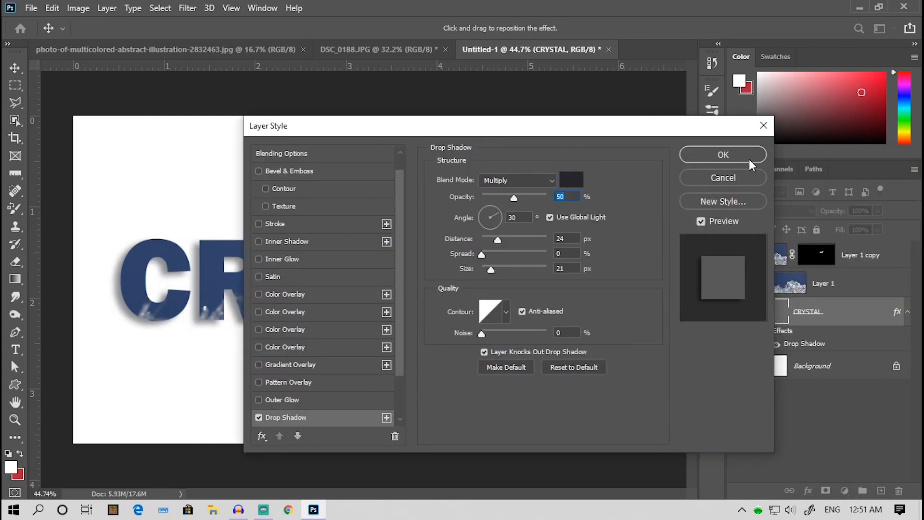
{"action": "left_click", "coordinate": [721, 155]}
{"action": "scroll", "coordinate": [385, 238], "scroll_direction": "up", "scroll_amount": 1}
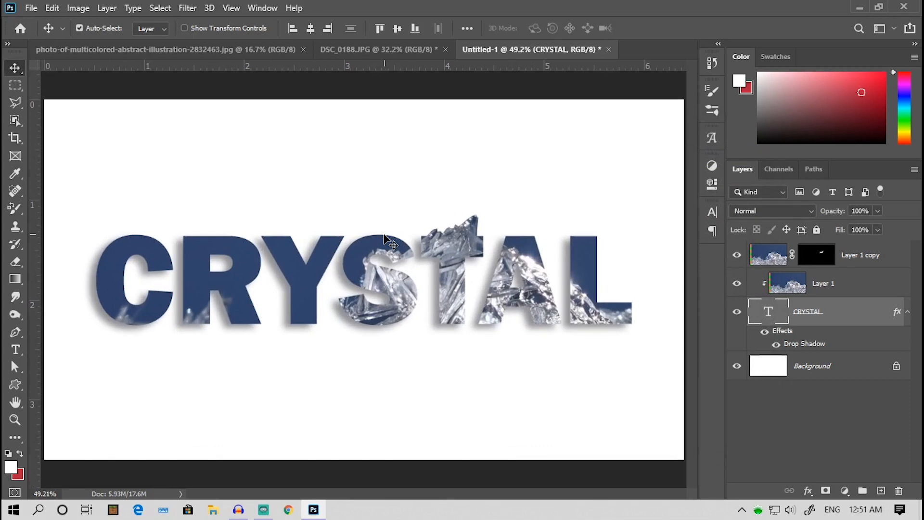
{"action": "scroll", "coordinate": [385, 238], "scroll_direction": "down", "scroll_amount": 3}
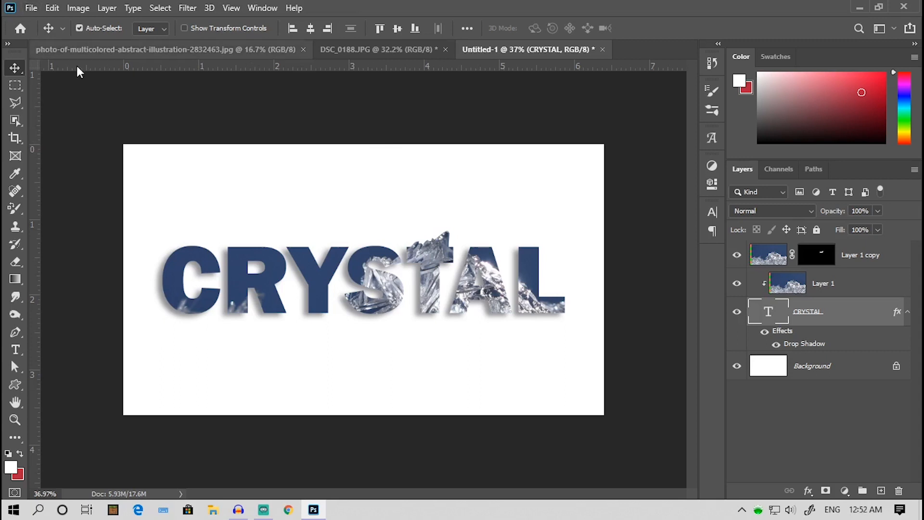
Create a new 1920 x 1080 px RGB document at 300 pixels/inch with a white background.
{"action": "left_click", "coordinate": [29, 9]}
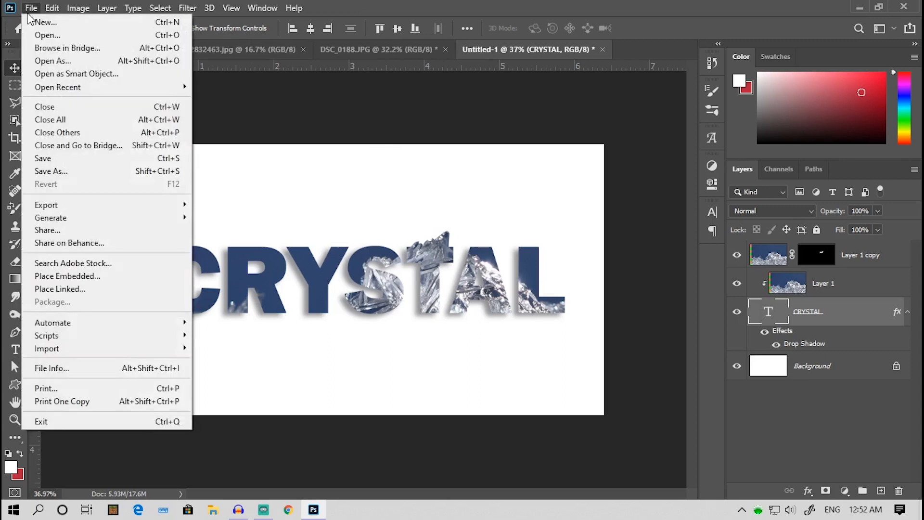
{"action": "left_click", "coordinate": [28, 22]}
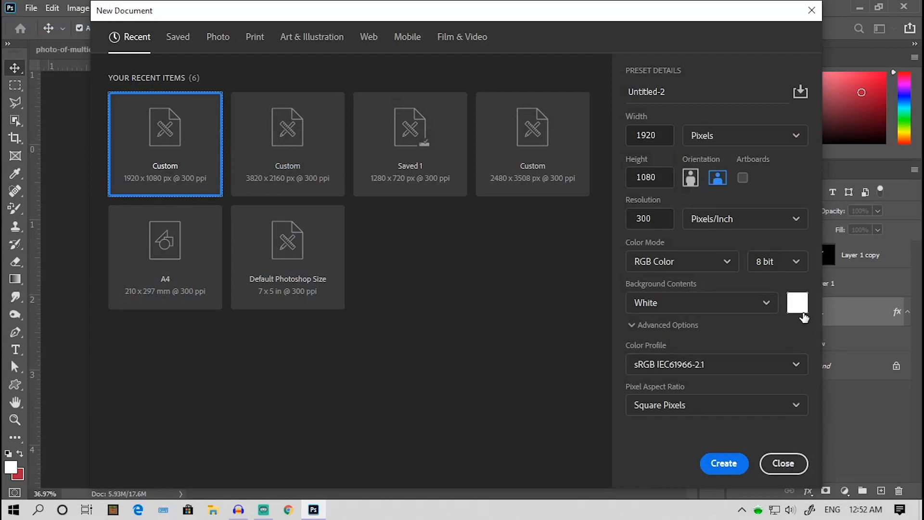
{"action": "left_click", "coordinate": [725, 464]}
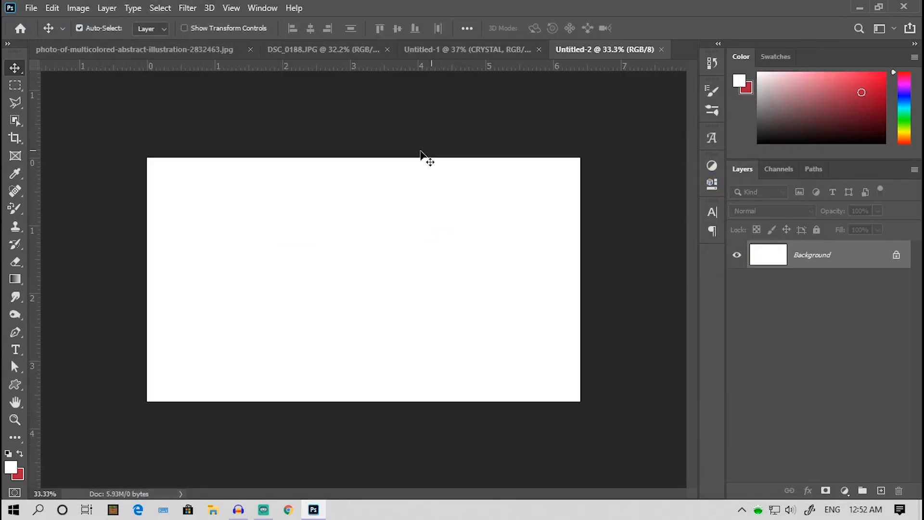
Copy the multicolored abstract illustration into the Untitled-2 document and scale it to 49.10% so it covers the canvas.
{"action": "left_click", "coordinate": [158, 50]}
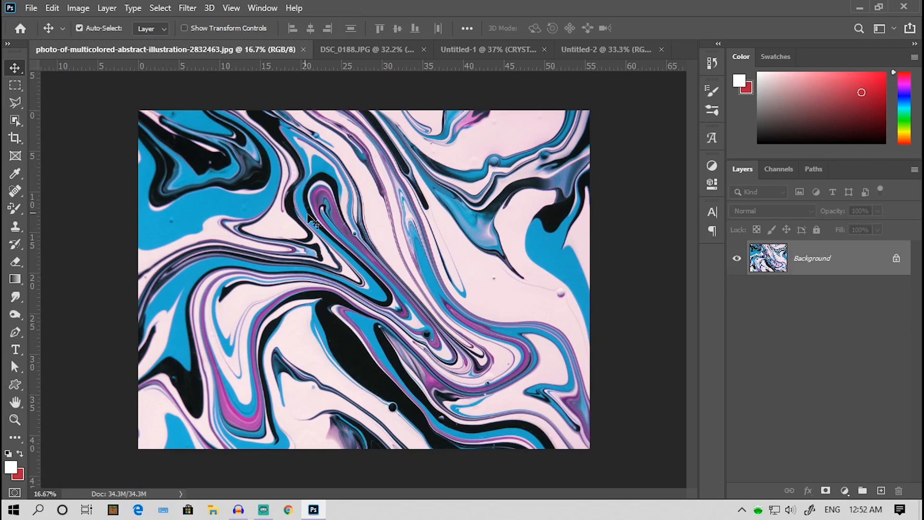
{"action": "left_click_drag", "start_coordinate": [345, 271], "coordinate": [365, 250]}
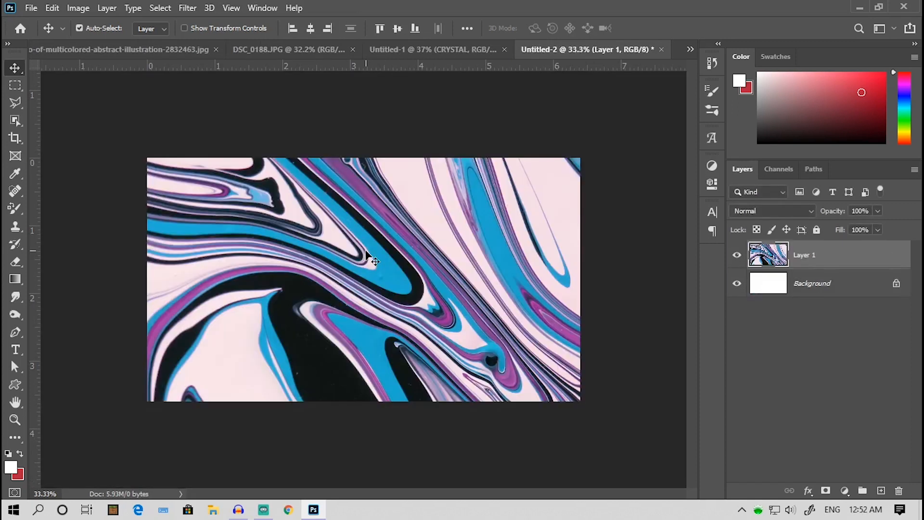
{"action": "key", "text": "ctrl+t"}
{"action": "key", "text": "ctrl+0"}
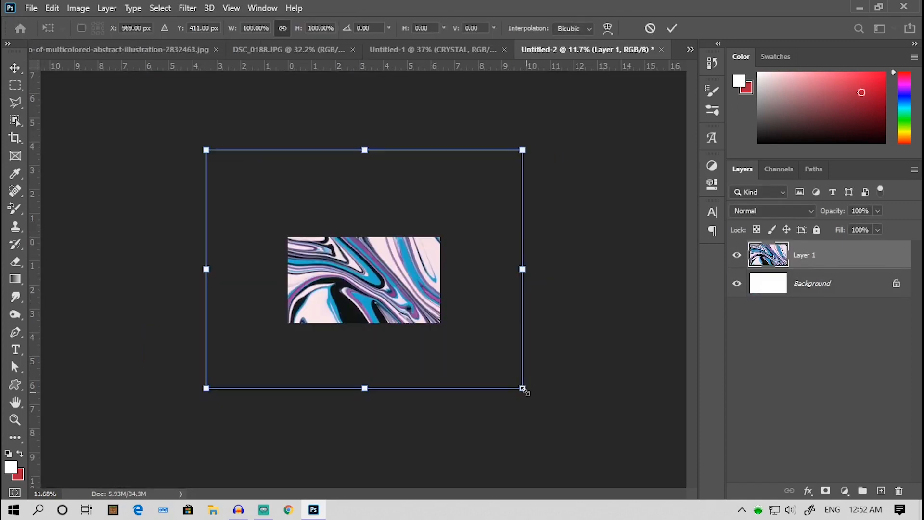
{"action": "left_click_drag", "start_coordinate": [522, 387], "coordinate": [351, 243]}
{"action": "left_click_drag", "start_coordinate": [270, 204], "coordinate": [351, 291]}
{"action": "left_click_drag", "start_coordinate": [421, 337], "coordinate": [444, 354]}
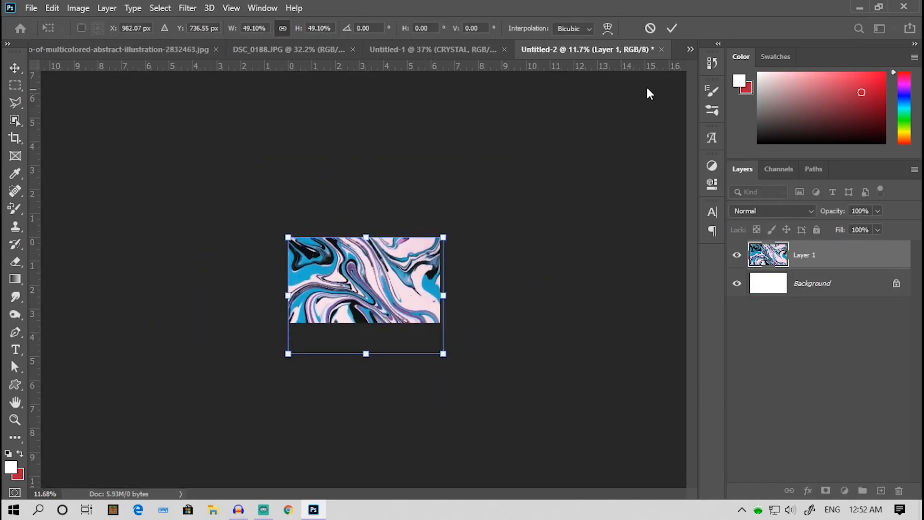
{"action": "left_click", "coordinate": [672, 29]}
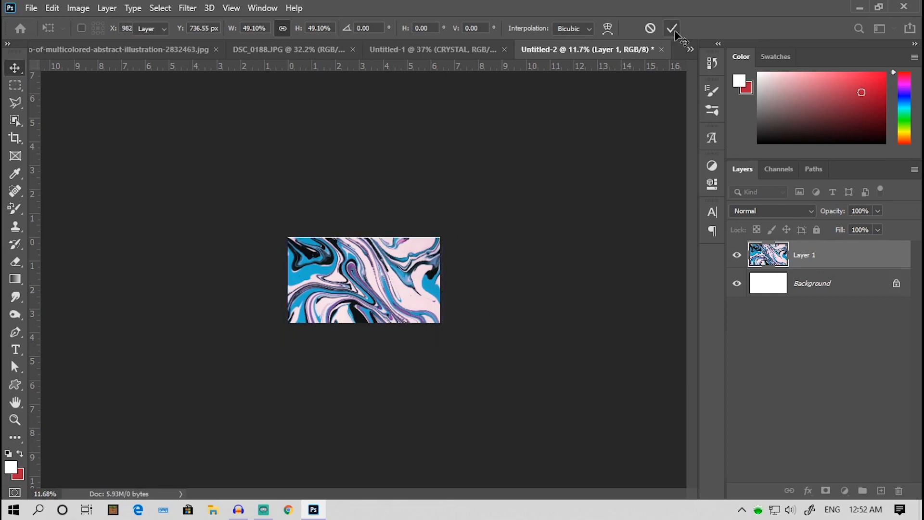
{"action": "key", "text": "ctrl+0"}
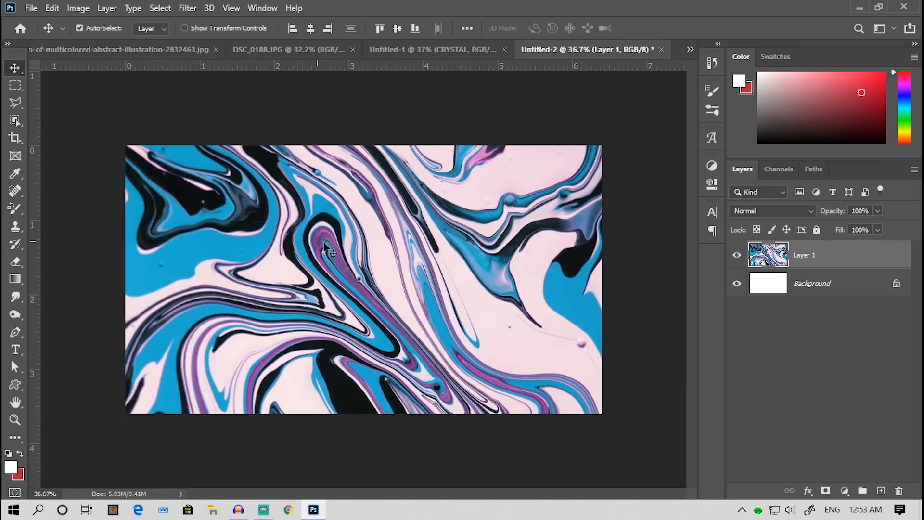
Add the text PAINT in Franklin Gothic Heavy at 95 pt and place it near the middle of the canvas.
{"action": "left_click", "coordinate": [15, 350]}
{"action": "left_click", "coordinate": [255, 284]}
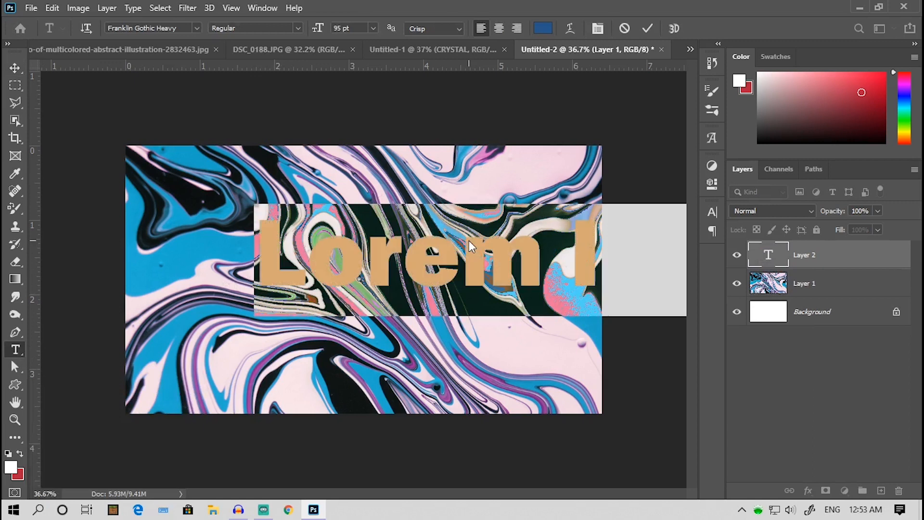
{"action": "type", "text": "P"}
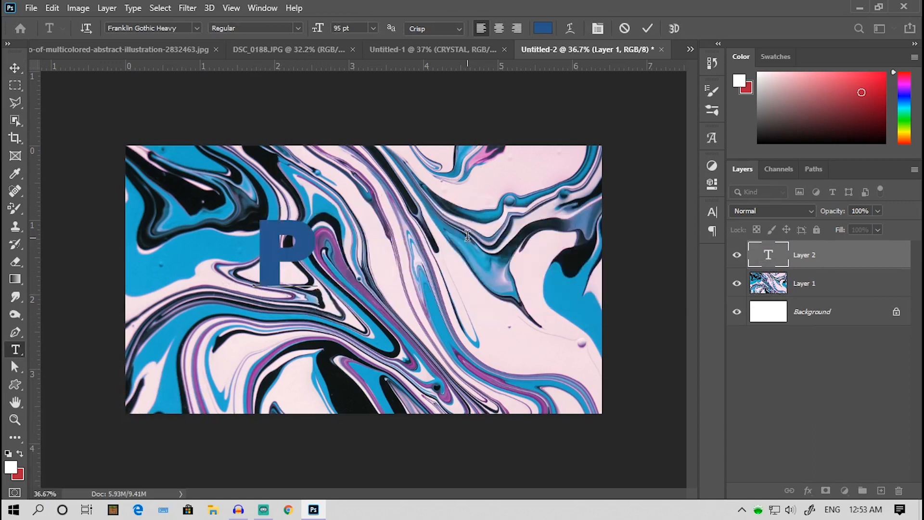
{"action": "type", "text": "AINT"}
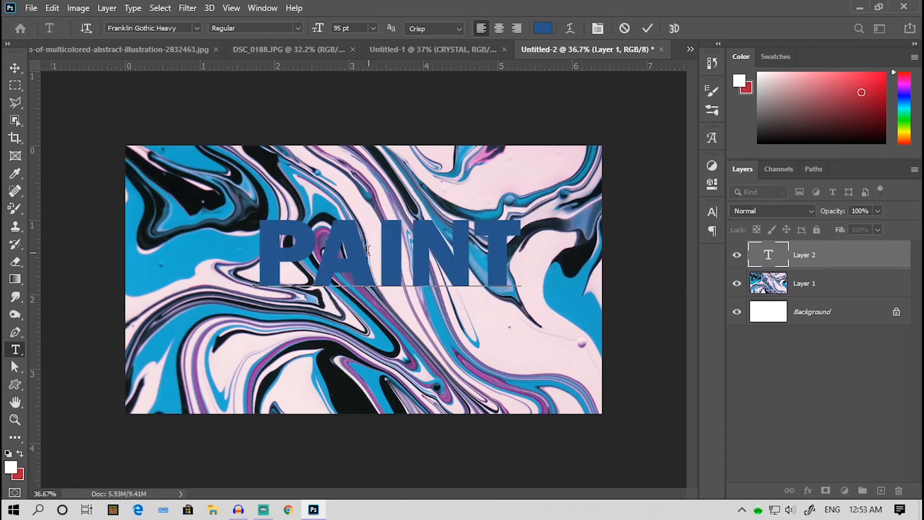
{"action": "left_click_drag", "start_coordinate": [378, 256], "coordinate": [354, 278]}
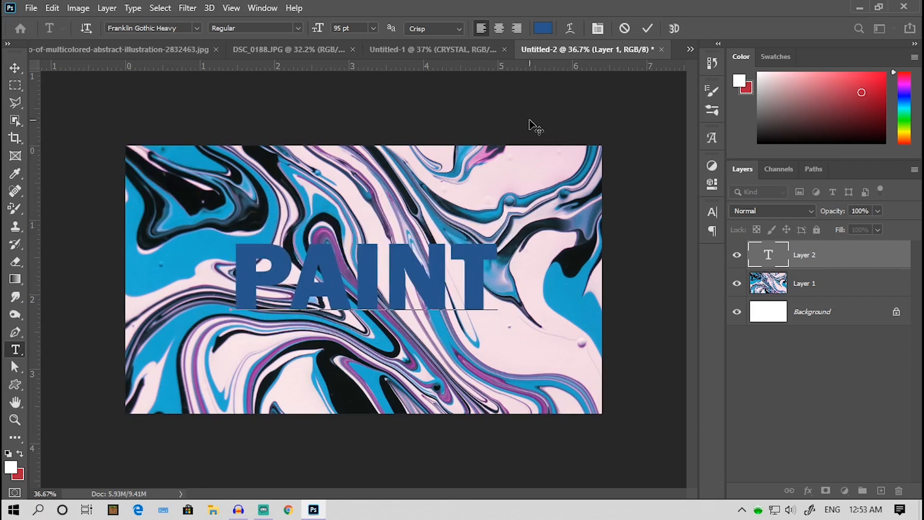
{"action": "left_click", "coordinate": [648, 28]}
Move the illustration layer above the PAINT text layer and clip it to the text.
{"action": "left_click", "coordinate": [845, 284]}
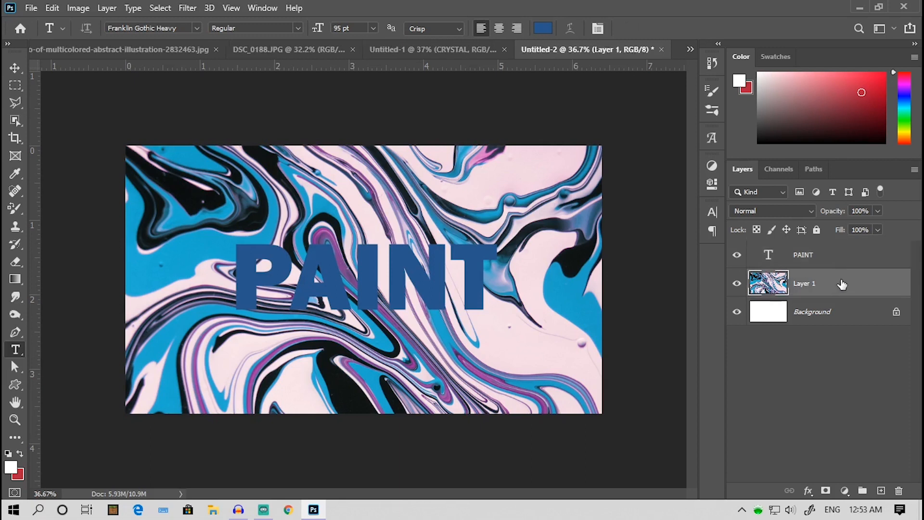
{"action": "left_click_drag", "start_coordinate": [818, 288], "coordinate": [818, 247]}
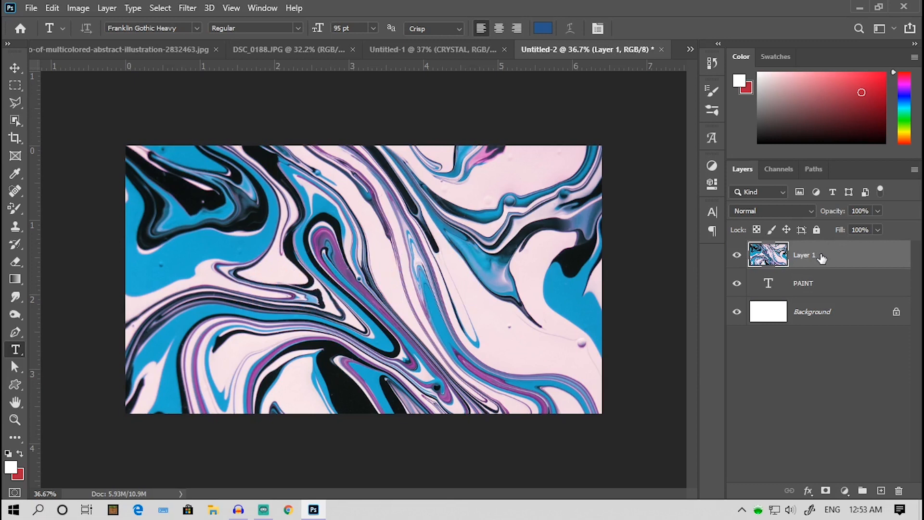
{"action": "left_click_drag", "start_coordinate": [825, 258], "coordinate": [828, 266]}
{"action": "left_click", "coordinate": [829, 266], "text": "alt"}
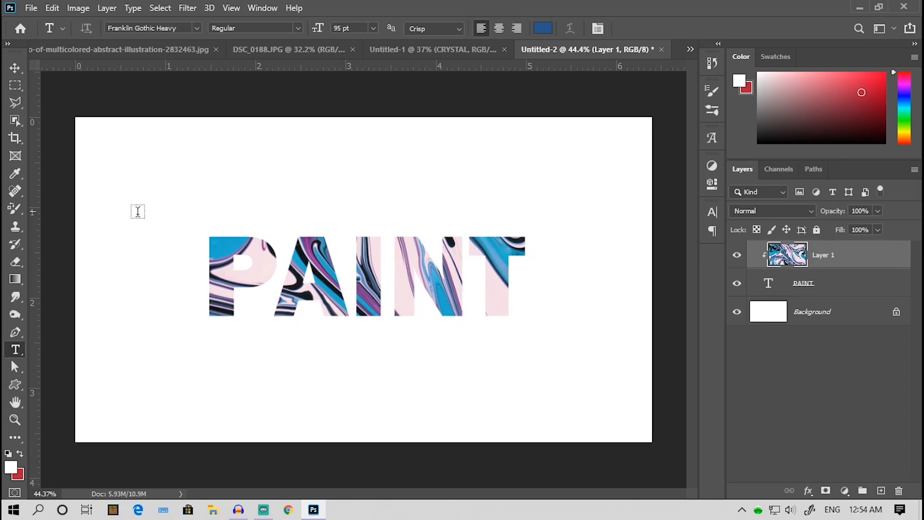
Fill the Background layer with the Purple_01 preset as a reversed radial gradient from the canvas's lower-left to its upper-right.
{"action": "left_click", "coordinate": [15, 279]}
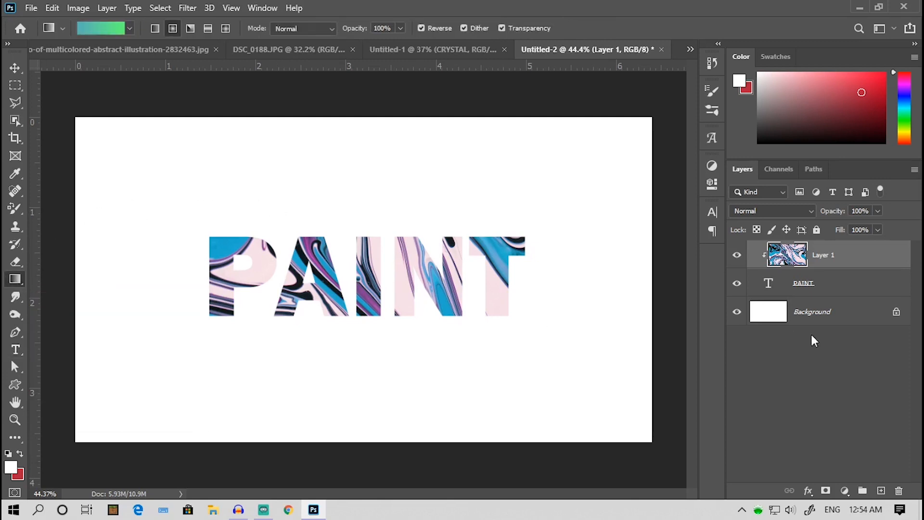
{"action": "left_click", "coordinate": [825, 315]}
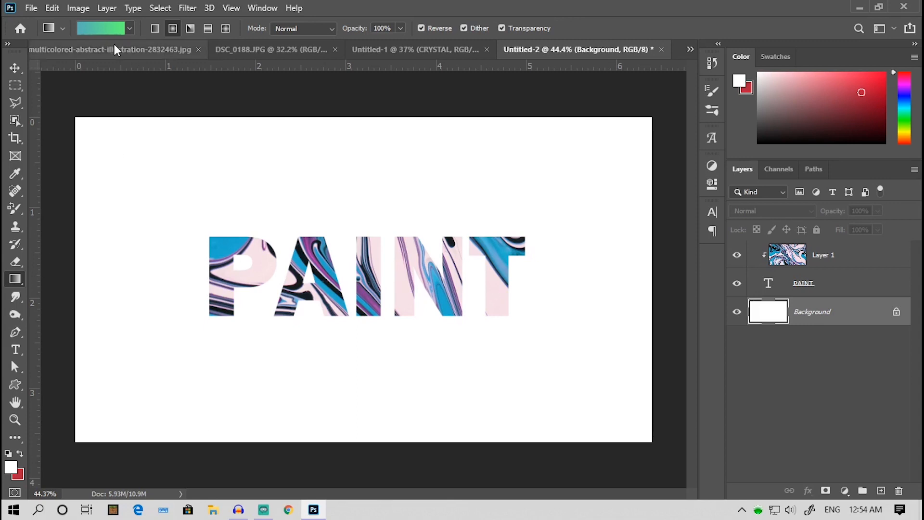
{"action": "left_click", "coordinate": [96, 31]}
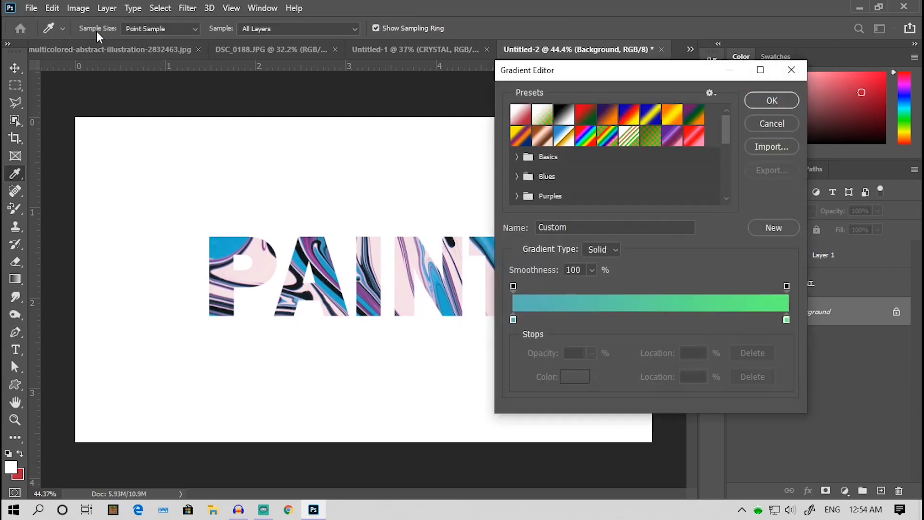
{"action": "scroll", "coordinate": [548, 173], "scroll_direction": "down", "scroll_amount": 3}
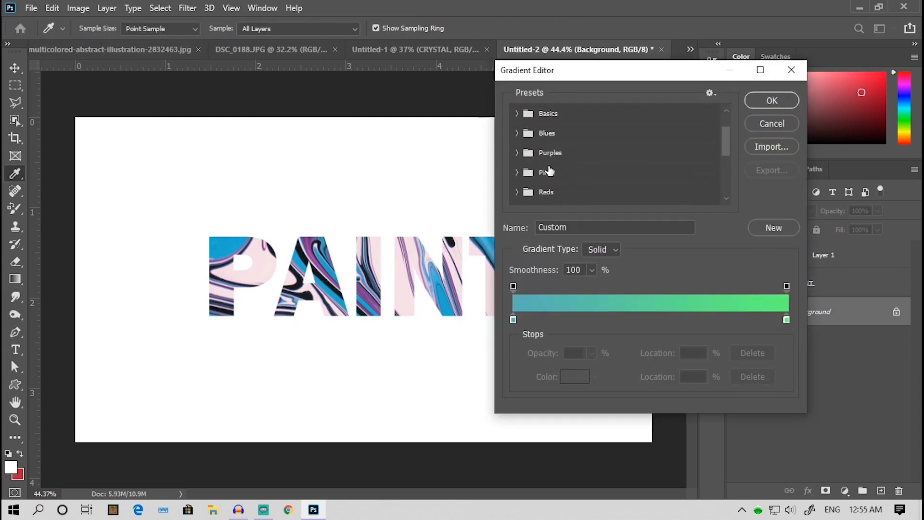
{"action": "left_click", "coordinate": [516, 153]}
{"action": "scroll", "coordinate": [640, 176], "scroll_direction": "down", "scroll_amount": 1}
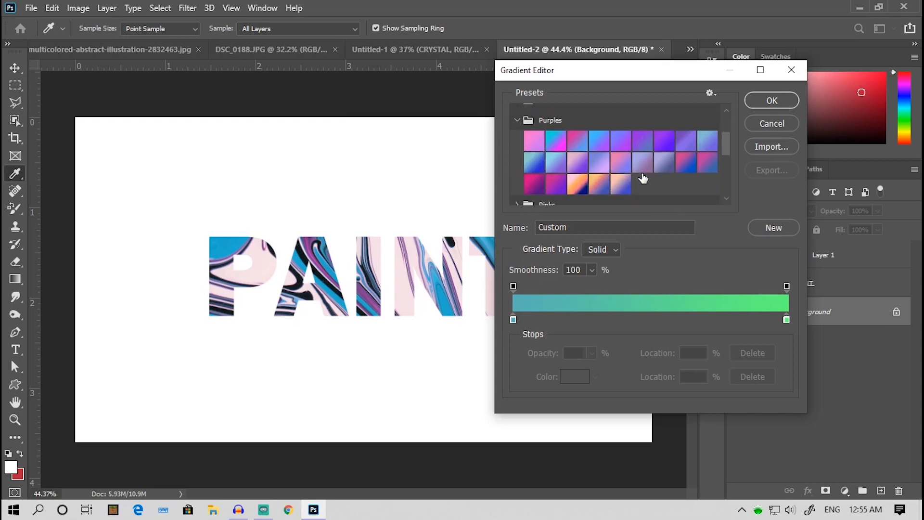
{"action": "scroll", "coordinate": [640, 175], "scroll_direction": "up", "scroll_amount": 1}
{"action": "scroll", "coordinate": [638, 174], "scroll_direction": "down", "scroll_amount": 1}
{"action": "left_click", "coordinate": [533, 144]}
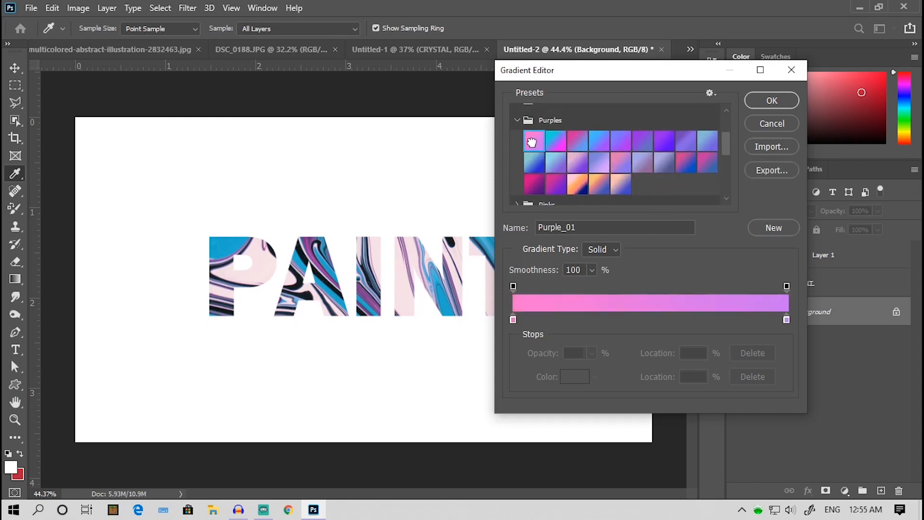
{"action": "left_click", "coordinate": [764, 101]}
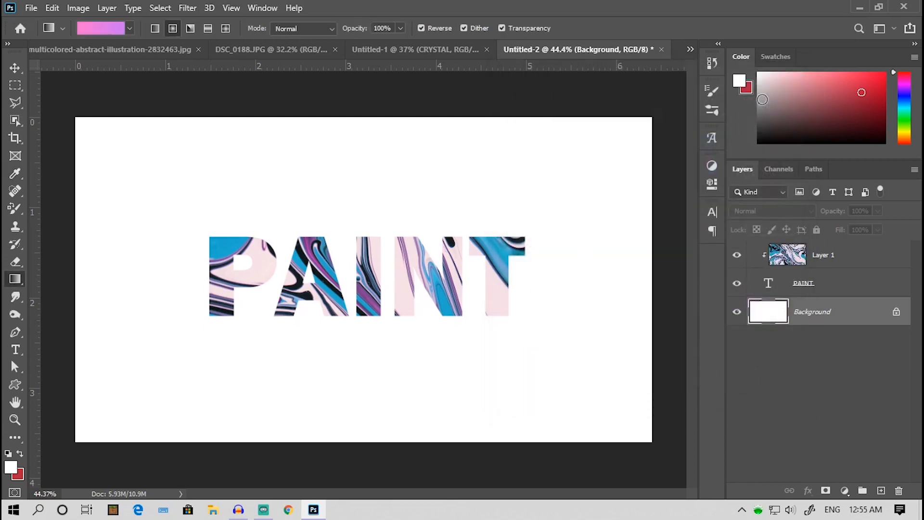
{"action": "mouse_move", "coordinate": [102, 413]}
{"action": "left_mouse_down"}
{"action": "mouse_move", "coordinate": [244, 351]}
{"action": "mouse_move", "coordinate": [501, 198]}
{"action": "mouse_move", "coordinate": [598, 153]}
{"action": "left_mouse_up"}
Add a Drop Shadow to the PAINT text with 50% opacity, 43° angle, 24 px distance, 0% spread and 21 px size.
{"action": "left_click", "coordinate": [799, 284]}
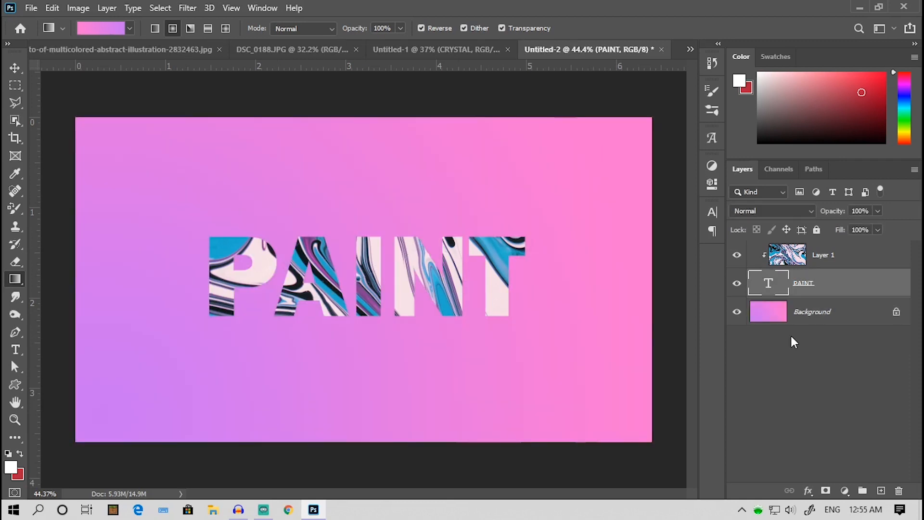
{"action": "left_click", "coordinate": [809, 490]}
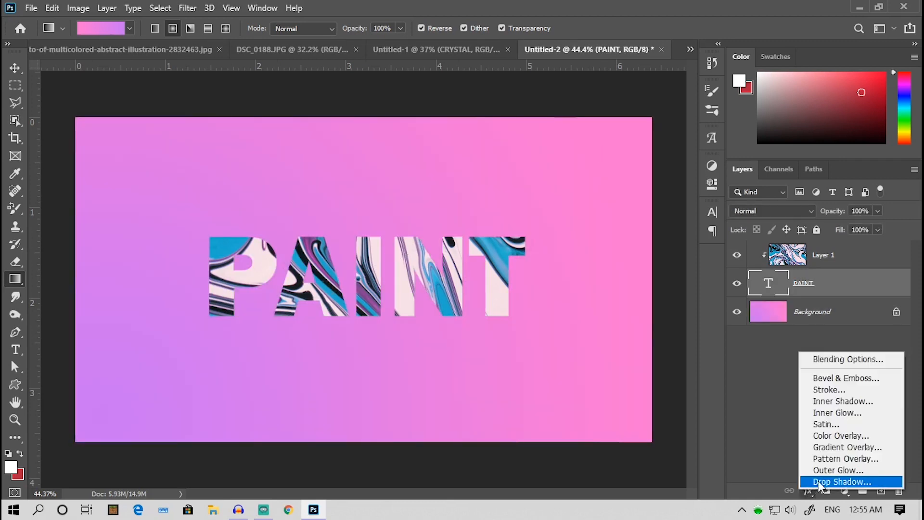
{"action": "left_click", "coordinate": [820, 482]}
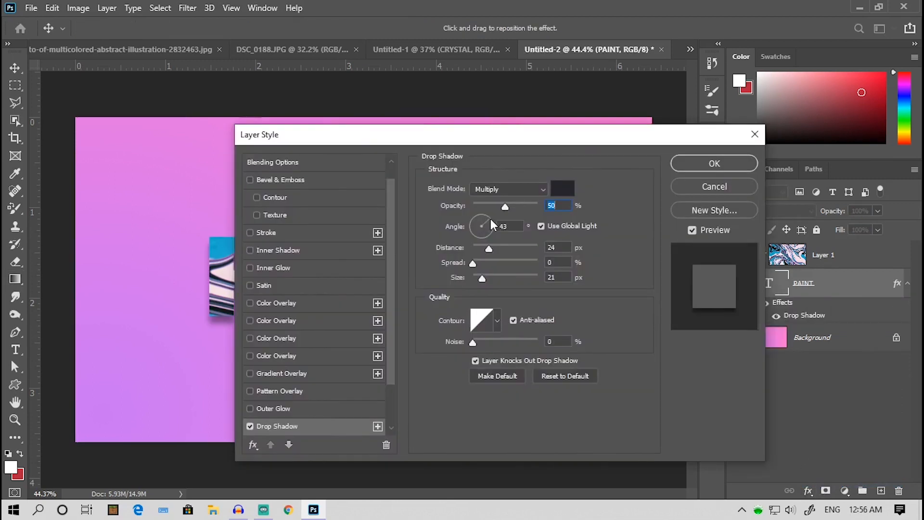
{"action": "left_click", "coordinate": [712, 163]}
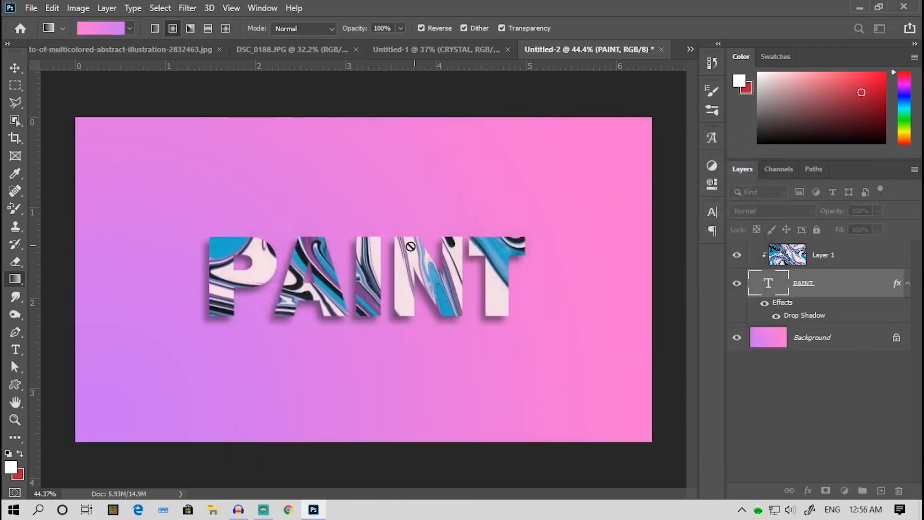
{"action": "scroll", "coordinate": [387, 248], "scroll_direction": "down", "scroll_amount": 2}
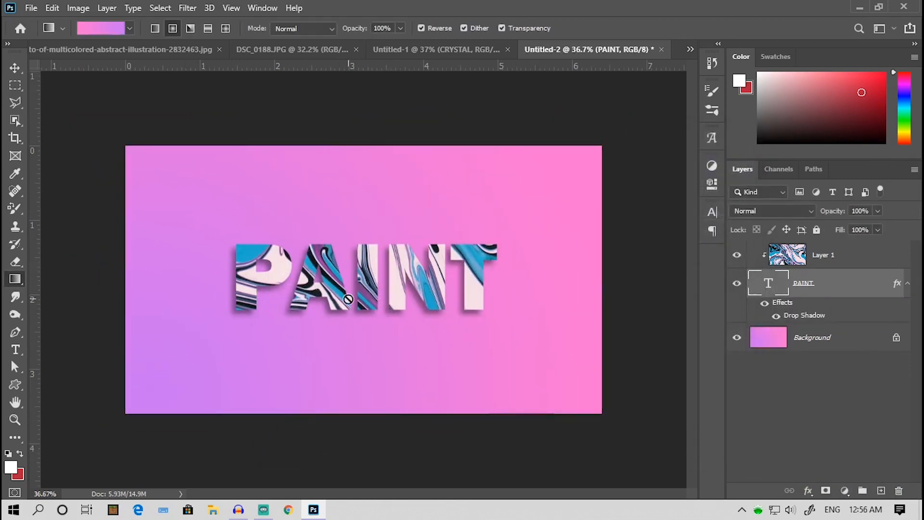
{"action": "scroll", "coordinate": [348, 299], "scroll_direction": "up", "scroll_amount": 3}
{"action": "key", "text": "v"}
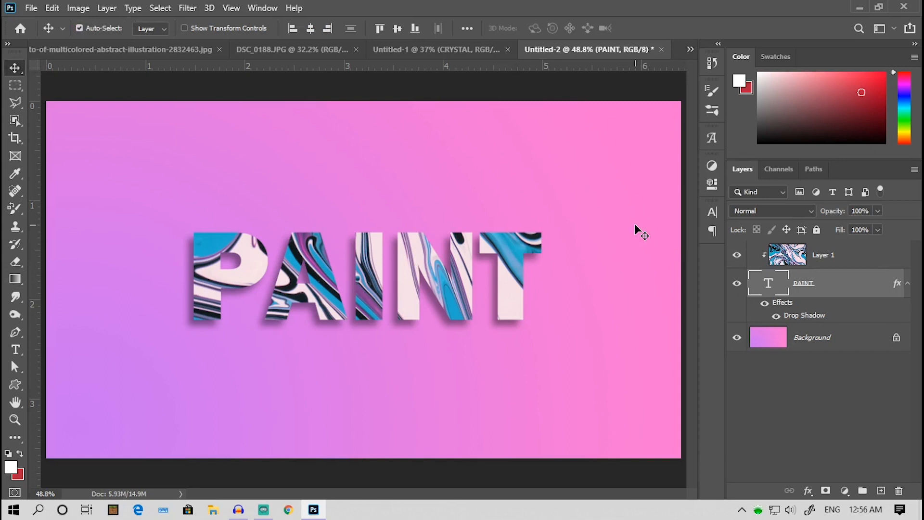